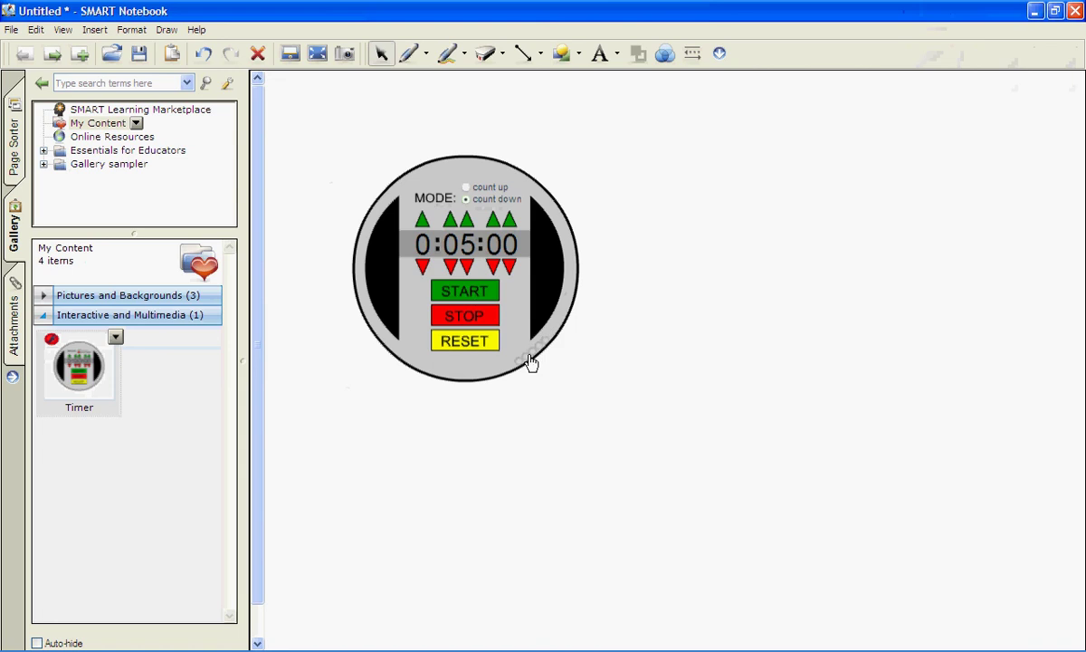
Start the countdown timer, then place it at a smaller size in the upper-right corner of the page.
left_click(489, 291)
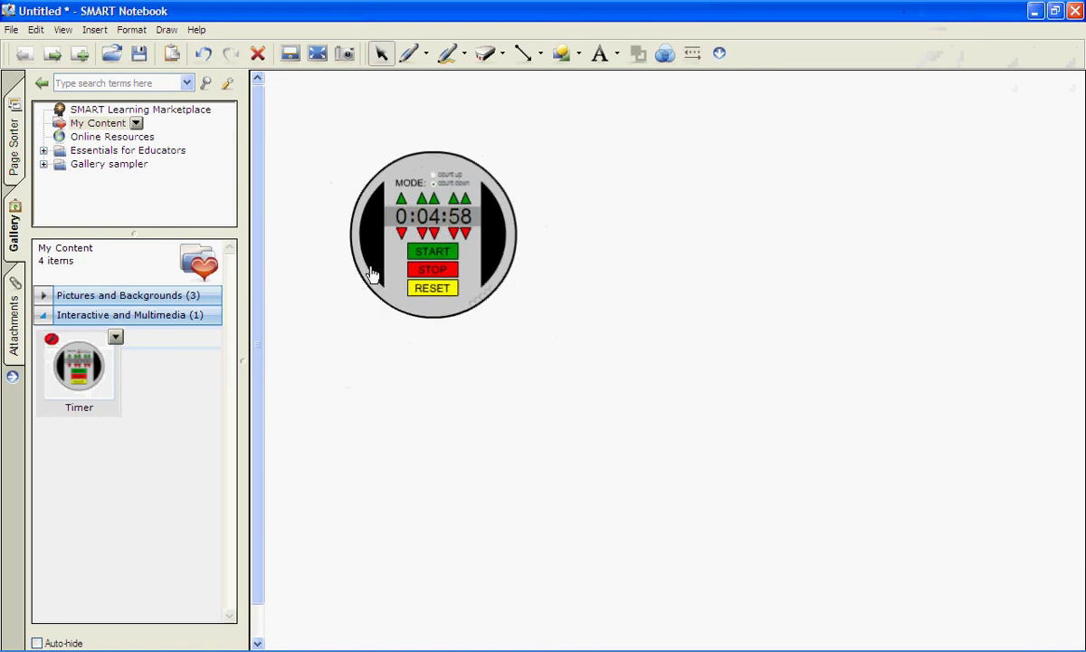
left_click_drag(371, 271, 872, 217)
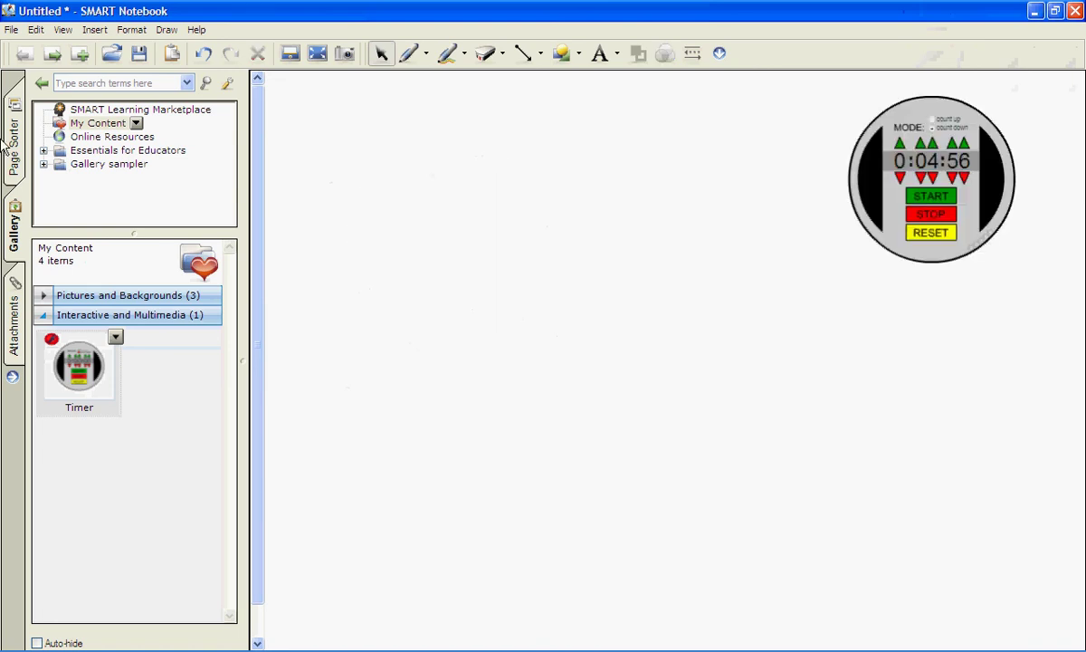
Show the page thumbnails and add four blank pages after page 1.
left_click(14, 145)
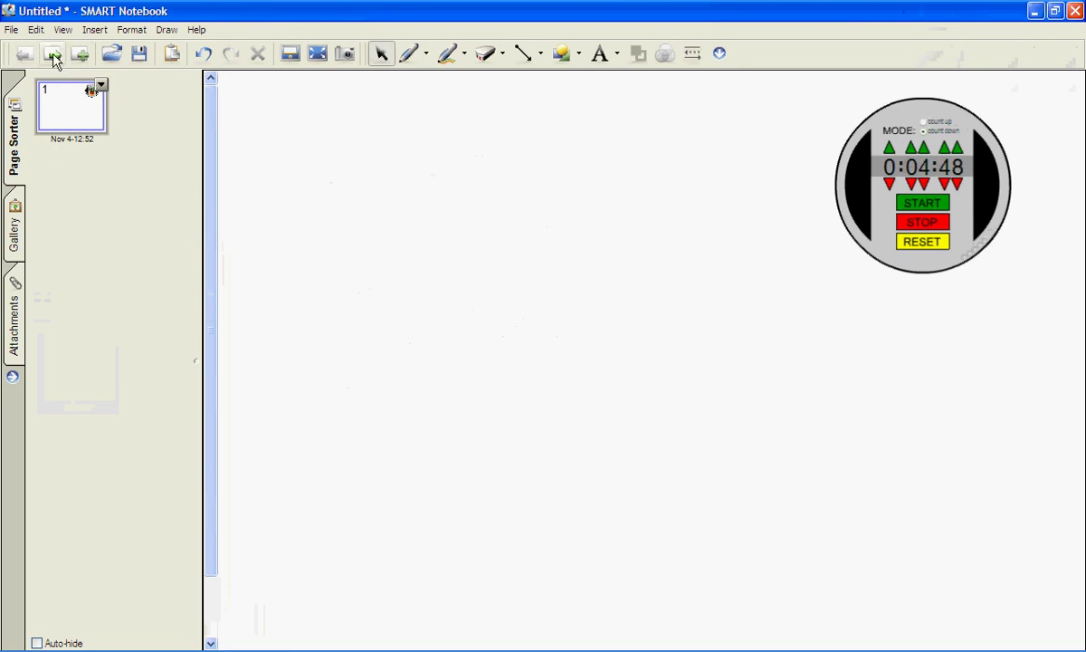
left_click(80, 58)
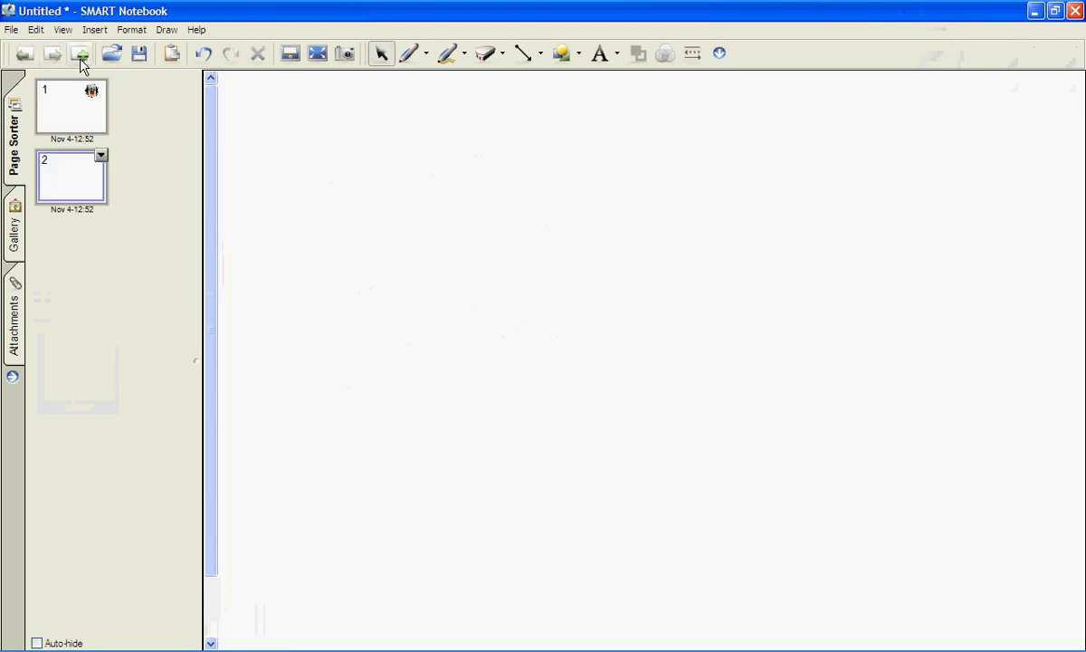
left_click(80, 57)
left_click(81, 58)
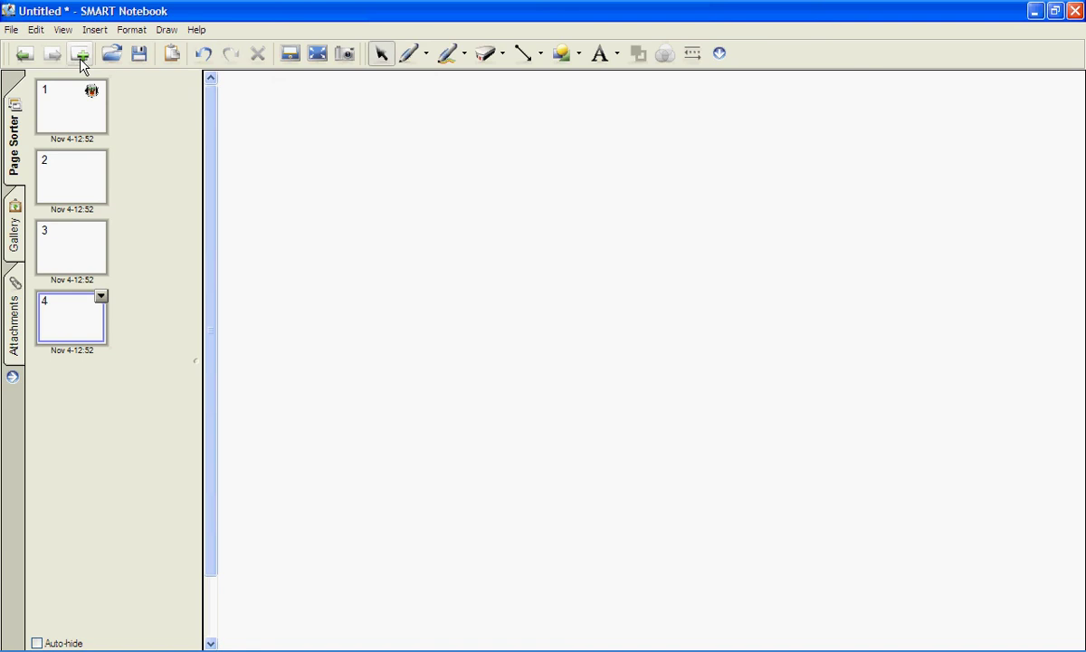
left_click(81, 58)
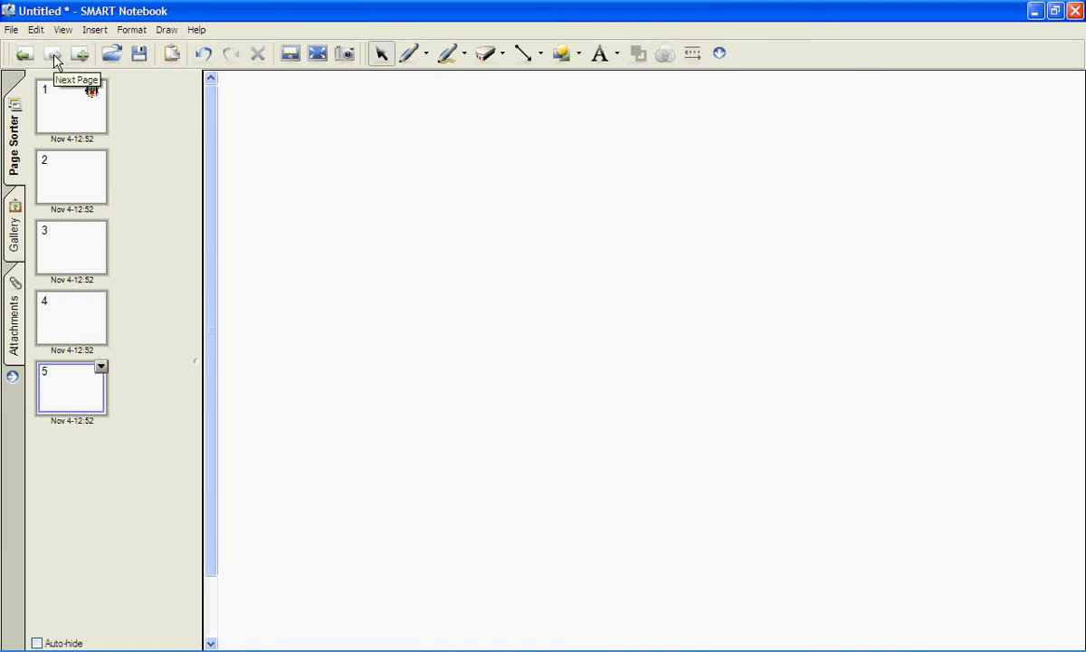
Step back page by page to page 1, forward to page 5, and back to page 1 again.
left_click(24, 56)
left_click(25, 56)
left_click(24, 56)
left_click(25, 56)
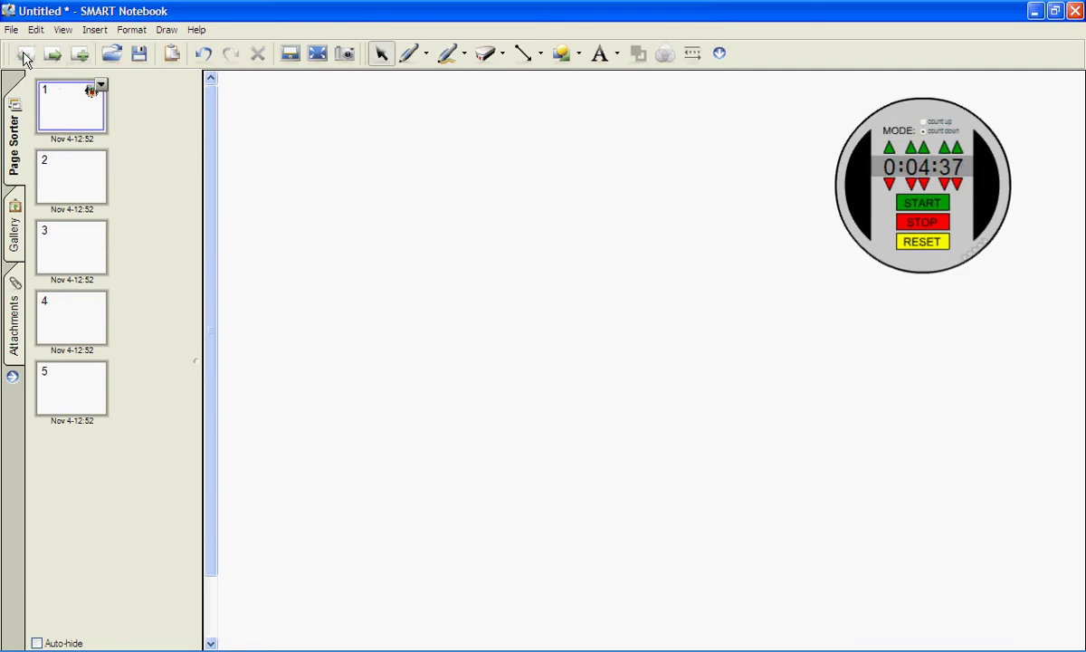
left_click(53, 56)
left_click(53, 56)
left_click(53, 56)
left_click(54, 56)
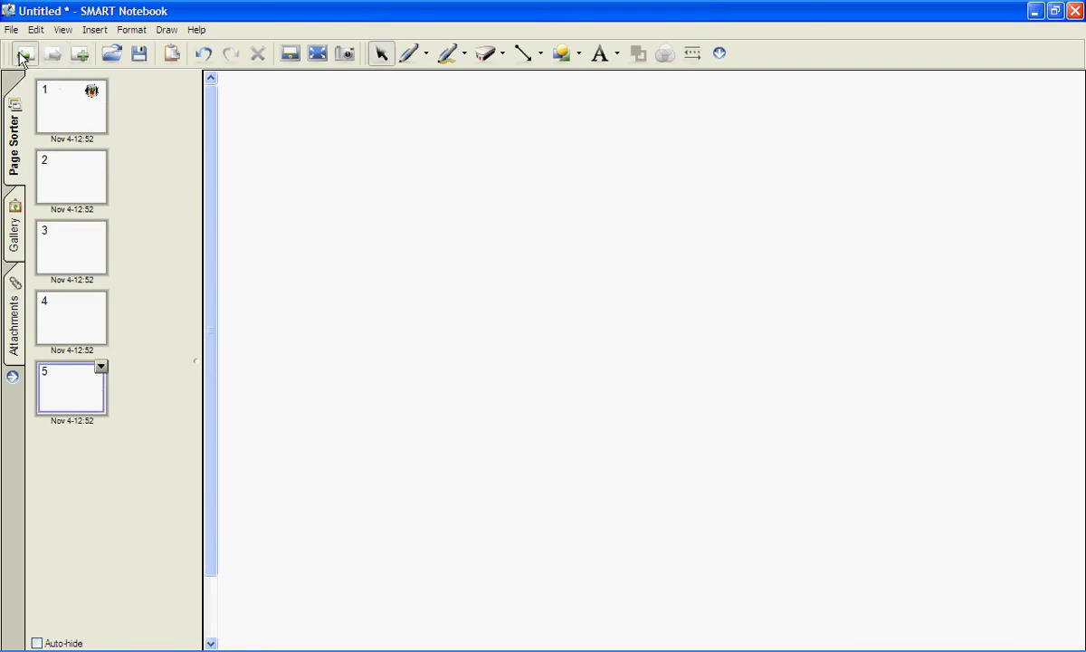
left_click(24, 56)
left_click(24, 57)
left_click(24, 56)
left_click(24, 56)
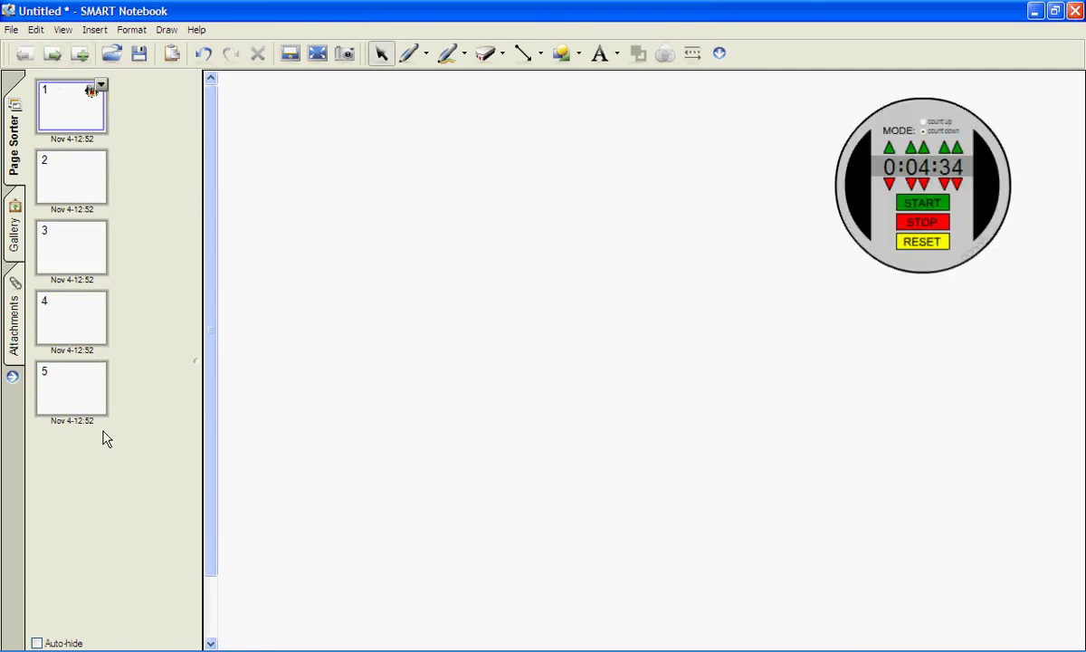
View pages 5 through 1 in turn using their thumbnails.
left_click(74, 368)
left_click(72, 335)
left_click(64, 237)
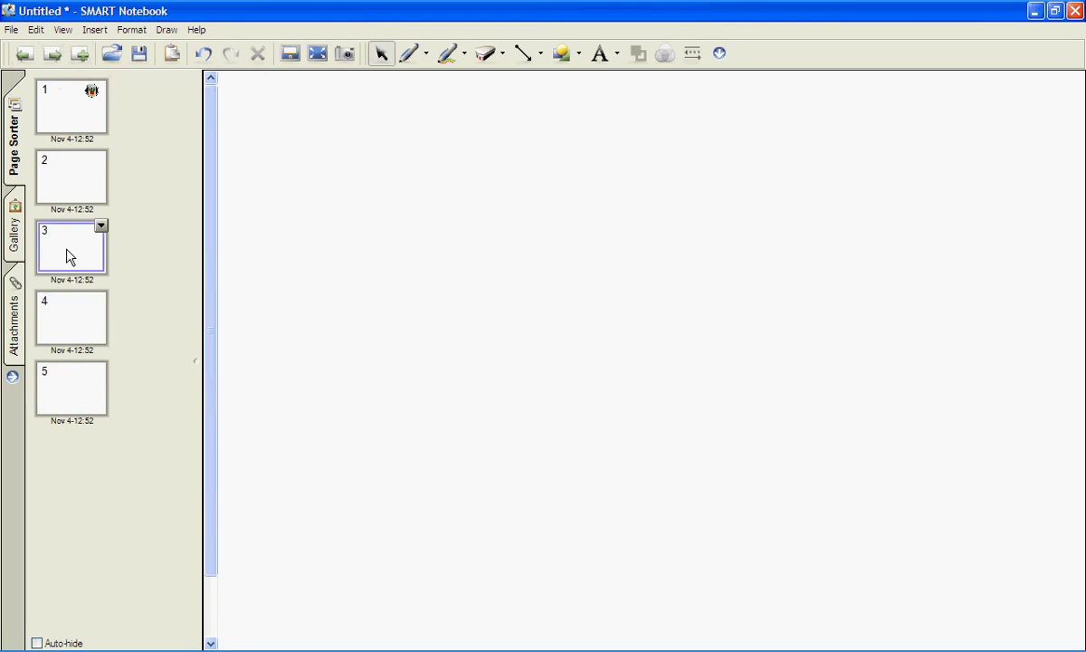
left_click(62, 174)
left_click(70, 120)
Delete blank pages 5, 4 and 3 from the notebook.
left_click(73, 391)
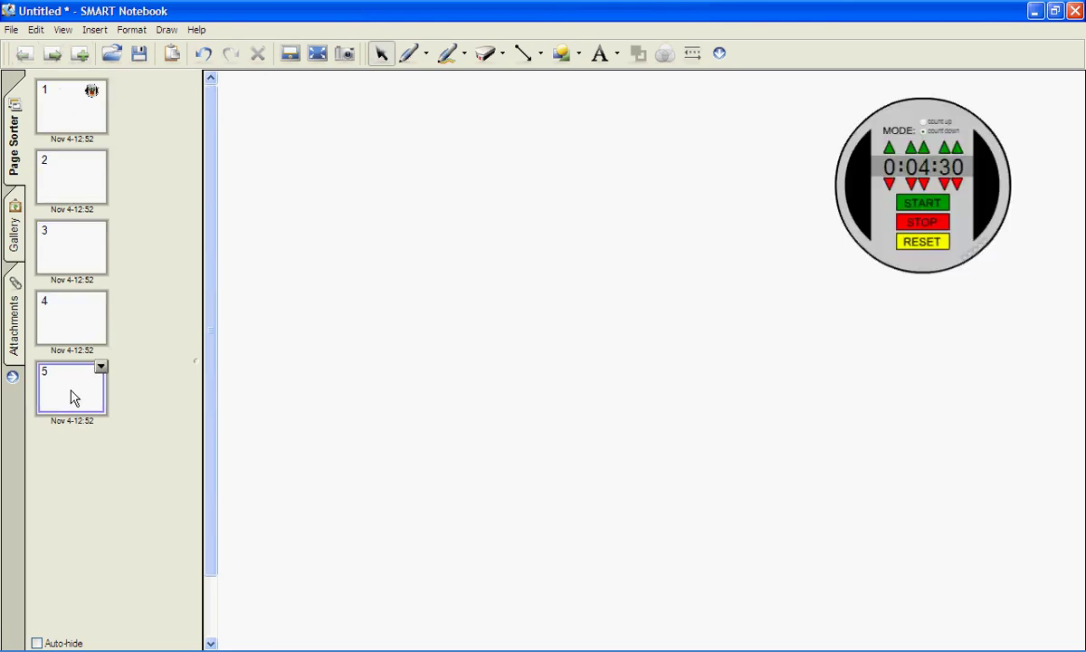
left_click(100, 367)
left_click(114, 377)
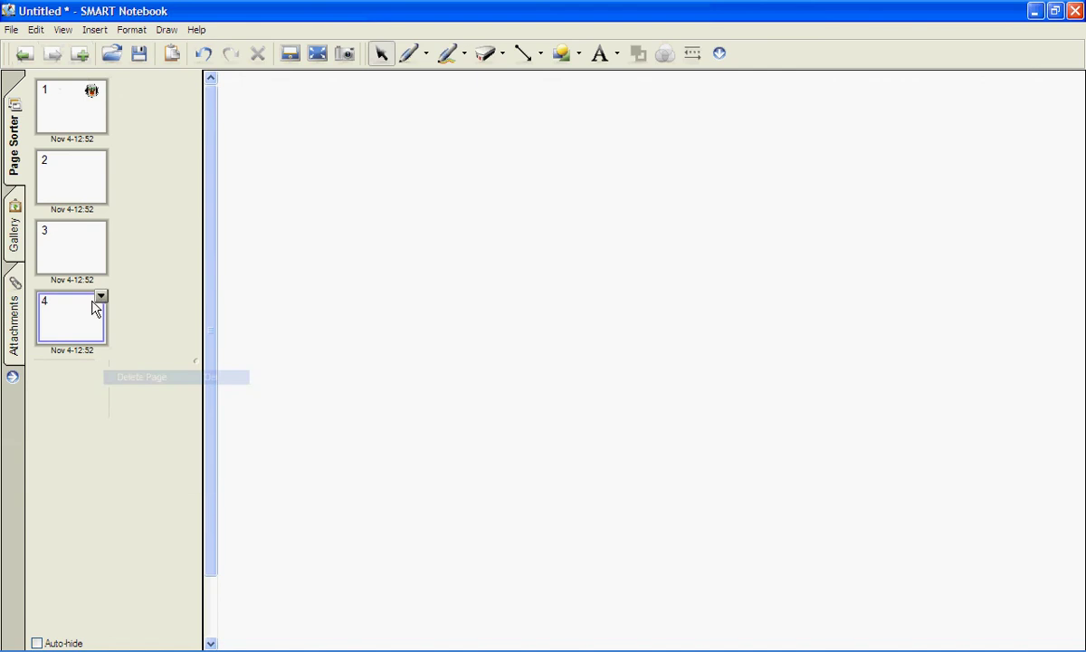
left_click(100, 296)
left_click(122, 304)
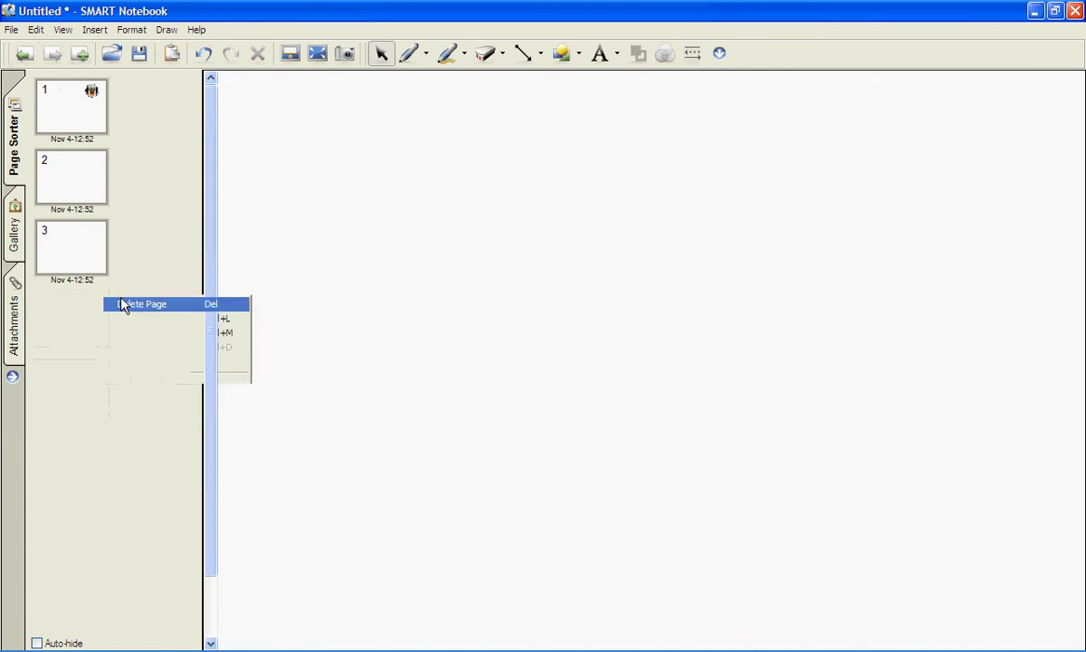
left_click(101, 225)
left_click(137, 236)
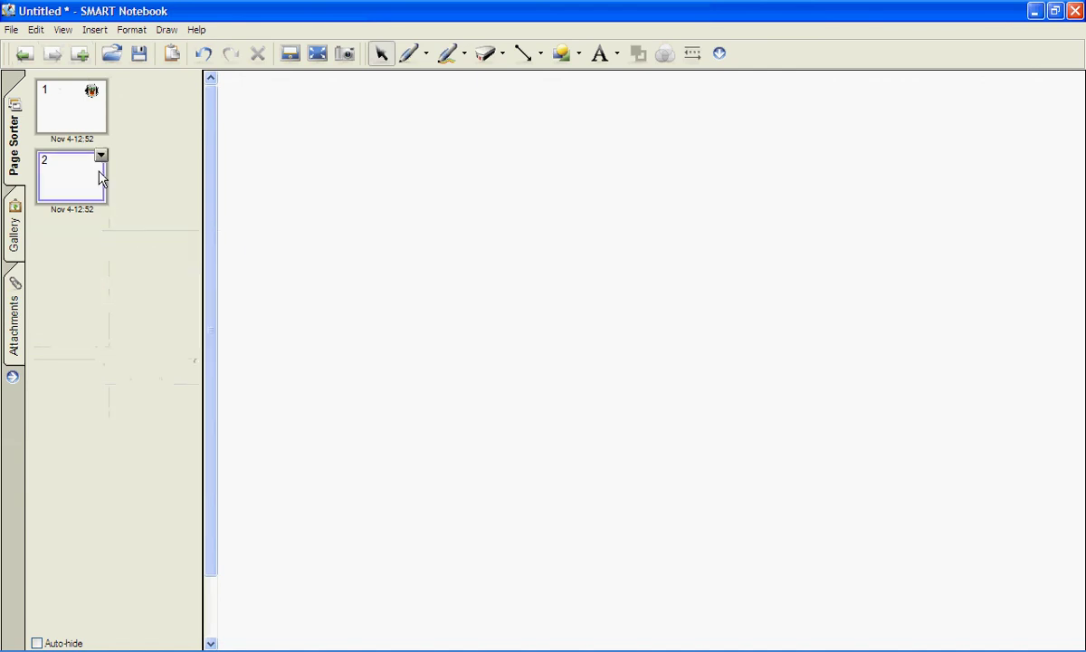
Save the notebook in My Documents with the presenter's first name as file name, and reopen that file.
left_click(65, 110)
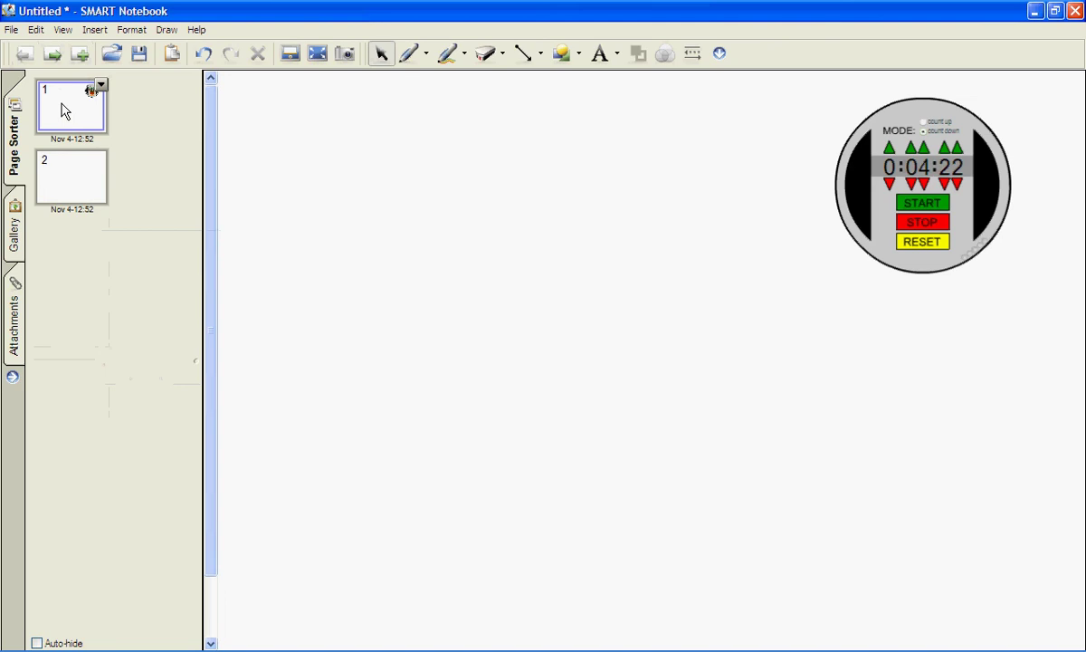
left_click(134, 52)
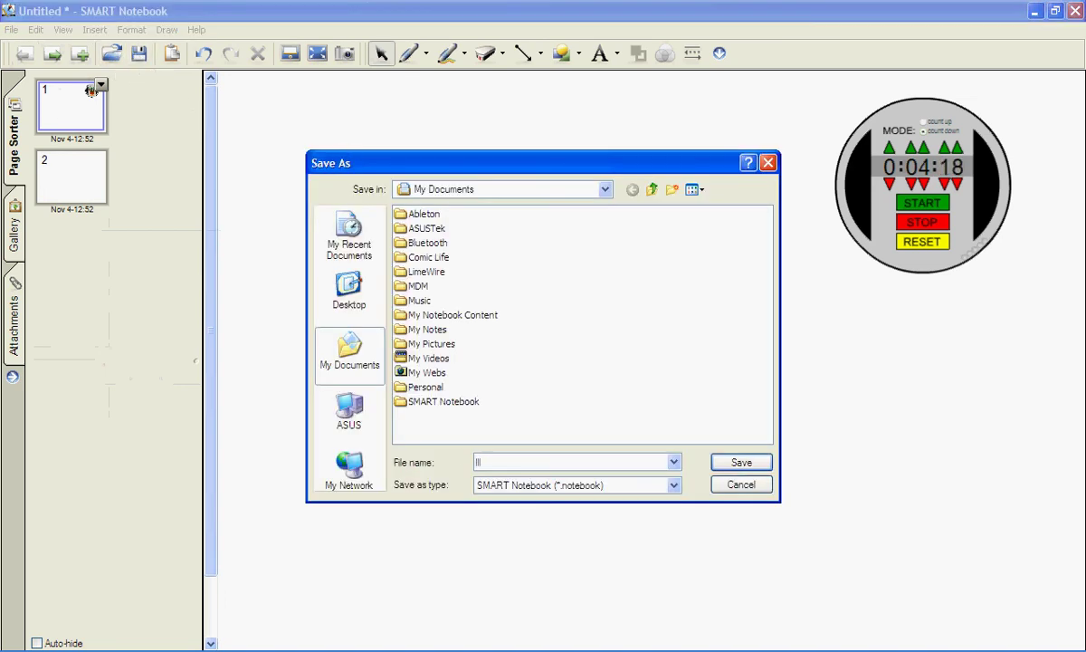
type("lloyd")
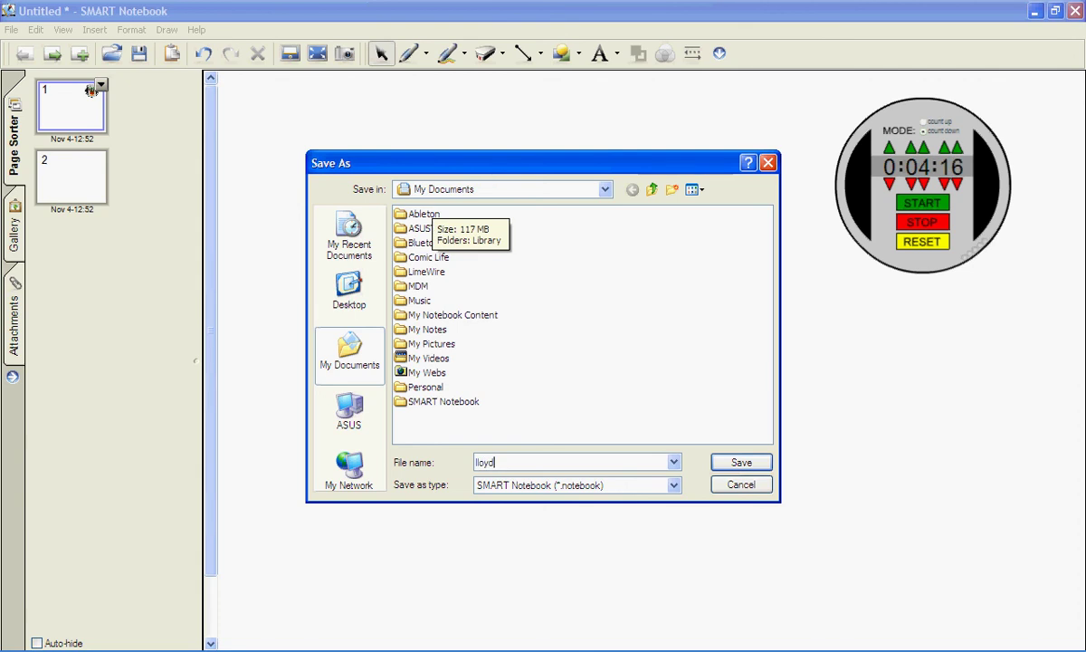
key("Return")
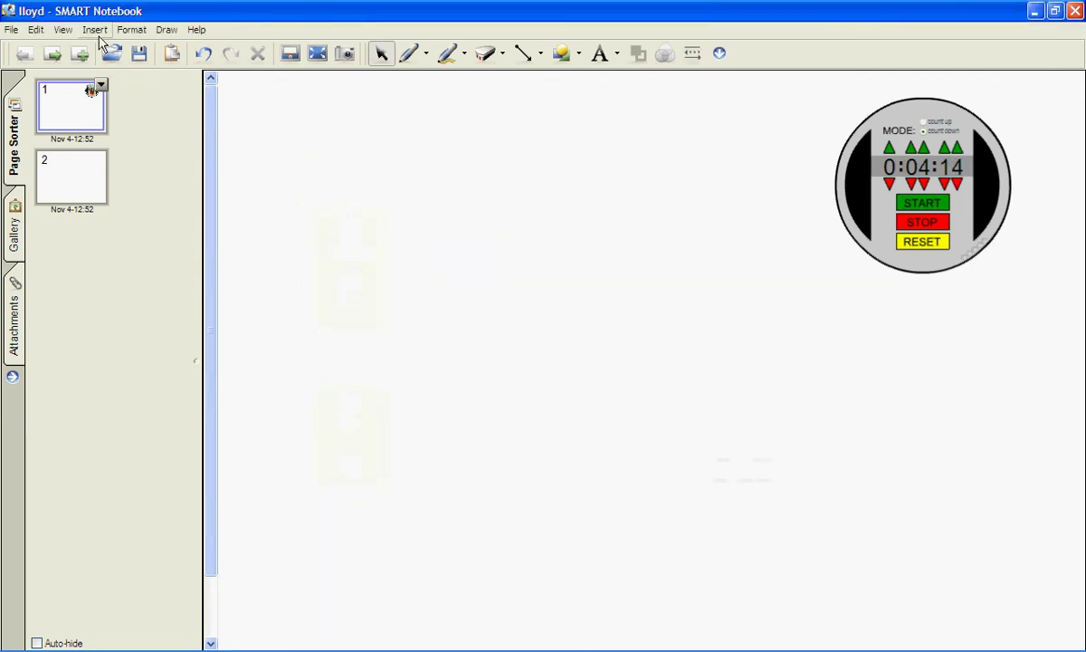
left_click(111, 54)
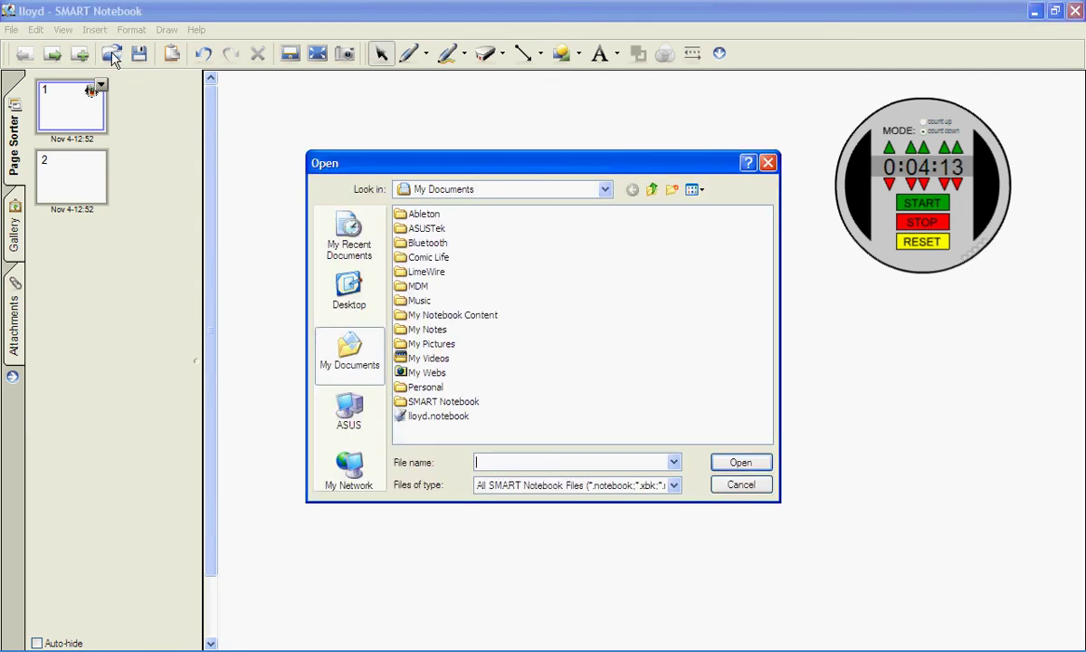
double_click(423, 416)
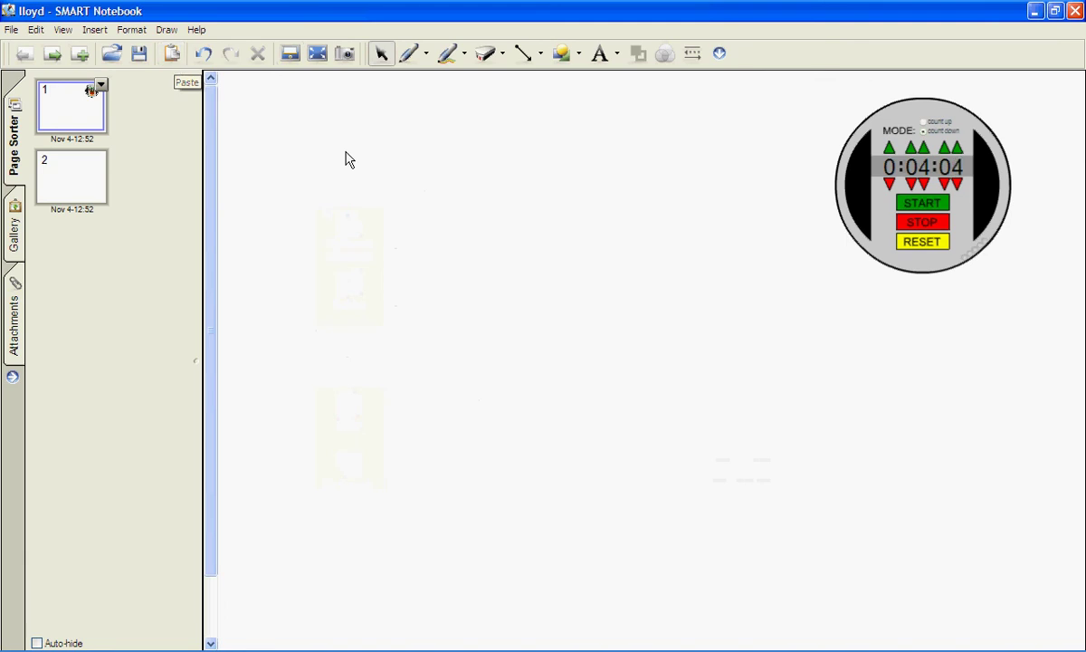
Undo a trial paste of the copied SMART Board banner picture on page 1 and paste it on page 2 instead.
left_click(172, 55)
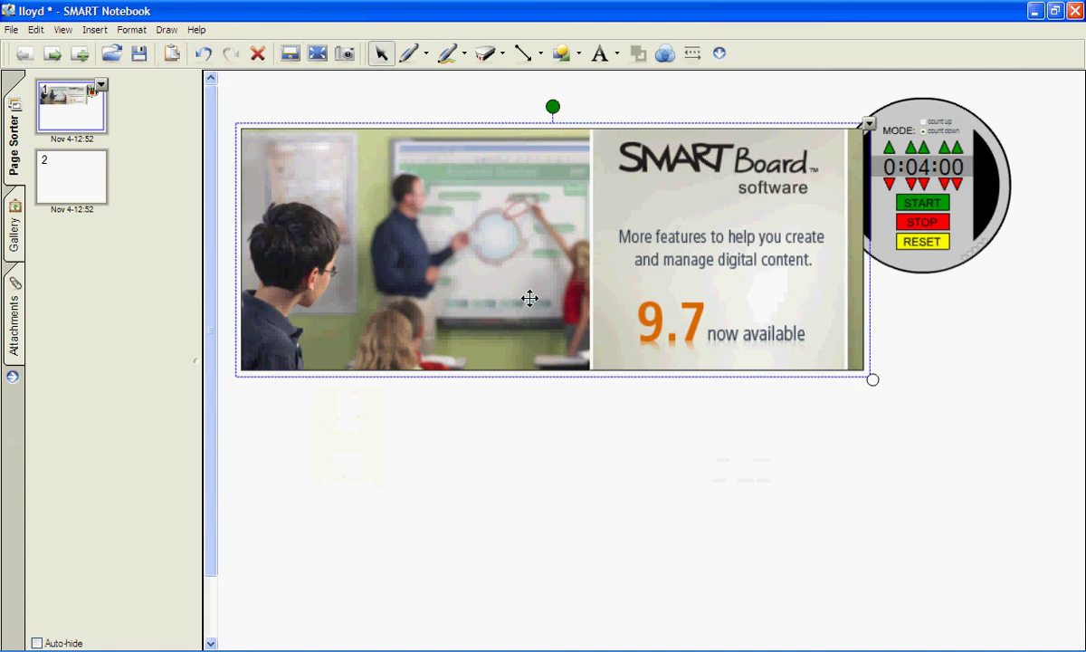
left_click(203, 55)
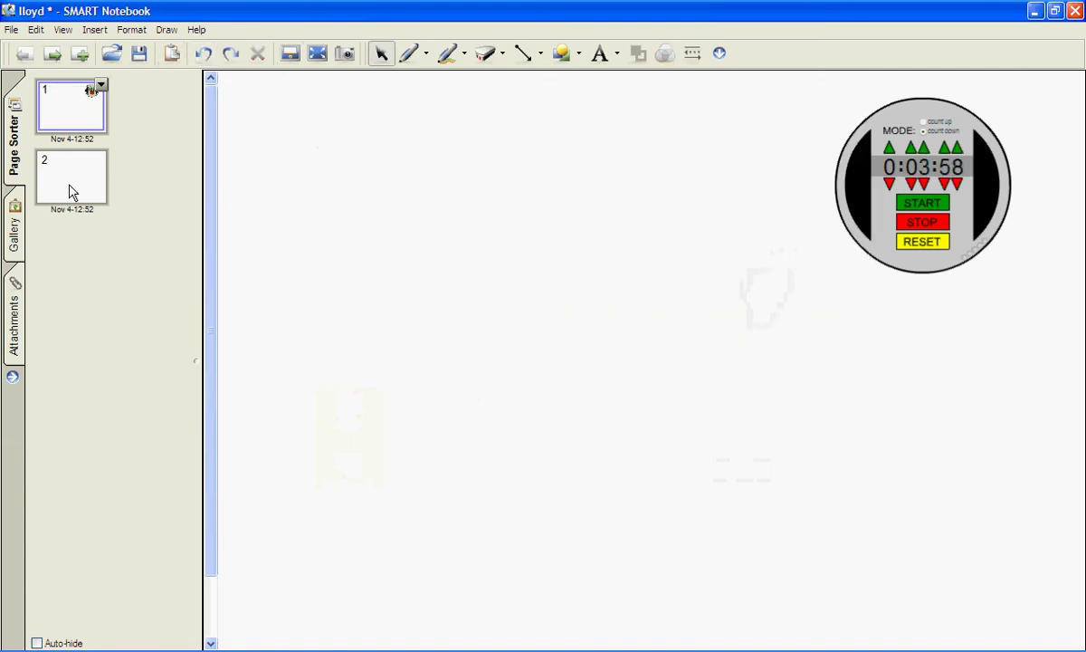
left_click(65, 174)
left_click(172, 54)
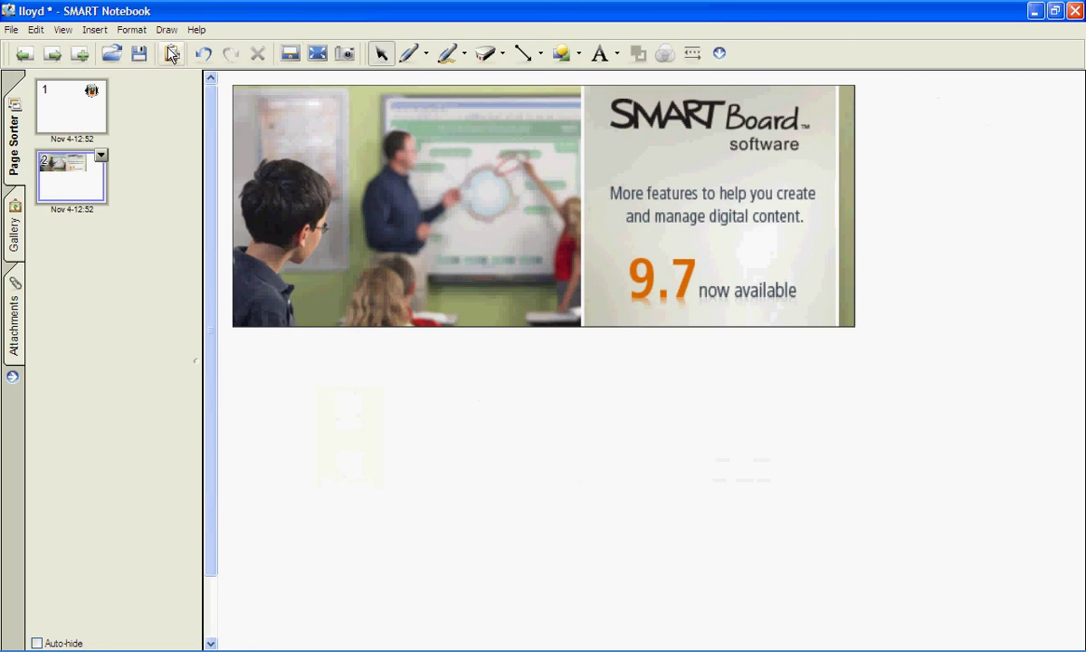
Undo the banner picture paste on page 2 and the earlier page changes one after another.
left_click(72, 112)
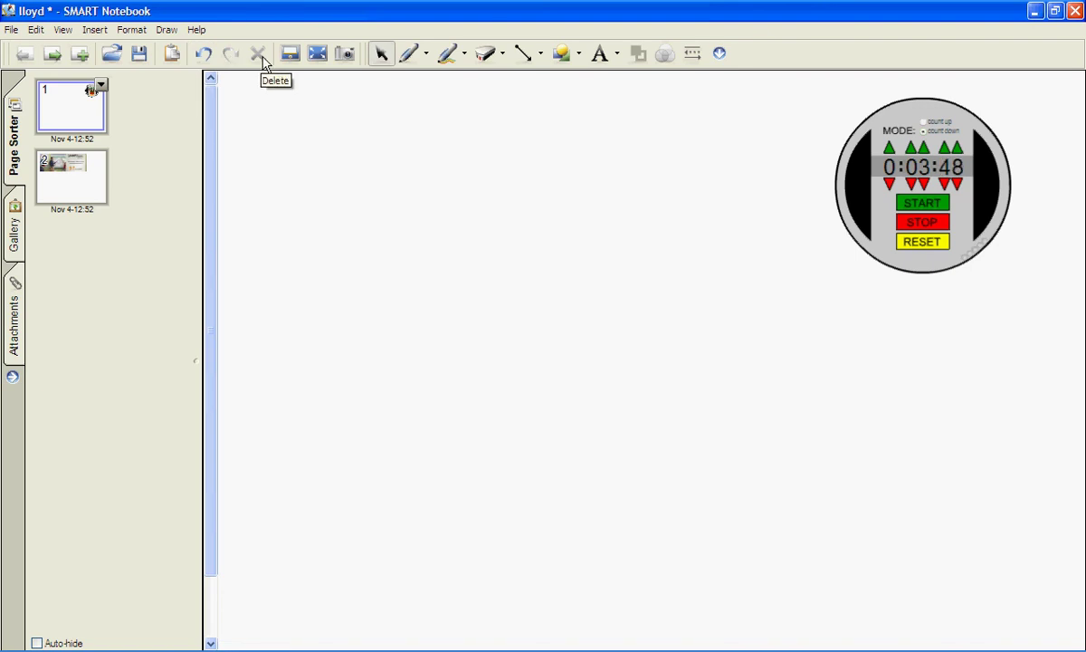
left_click(207, 58)
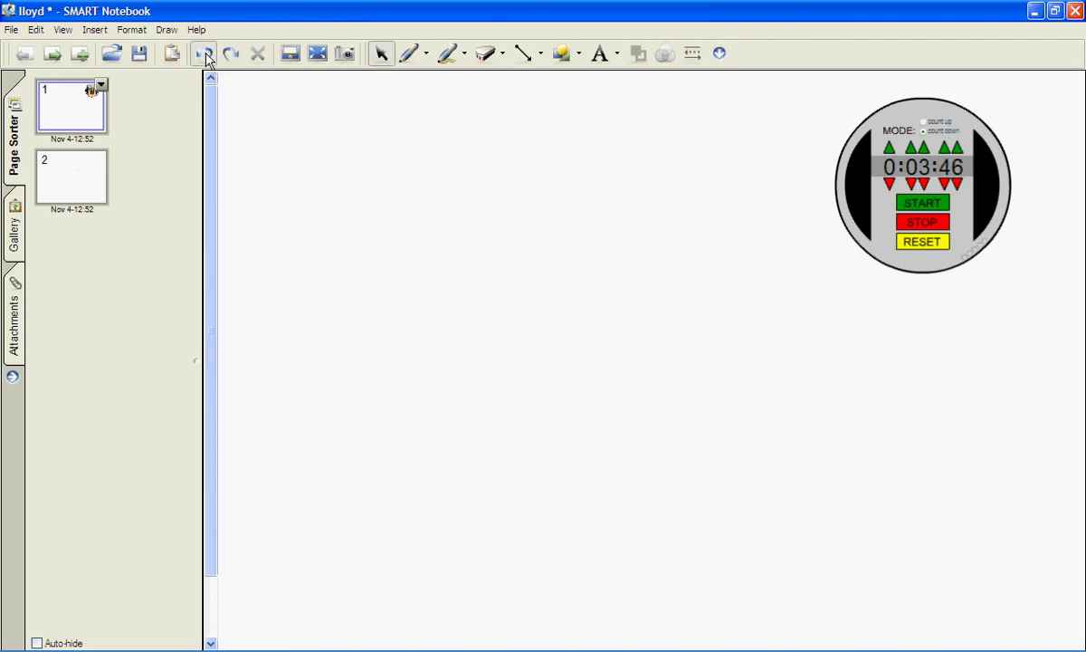
left_click(206, 58)
left_click(206, 58)
left_click(206, 58)
left_click(206, 58)
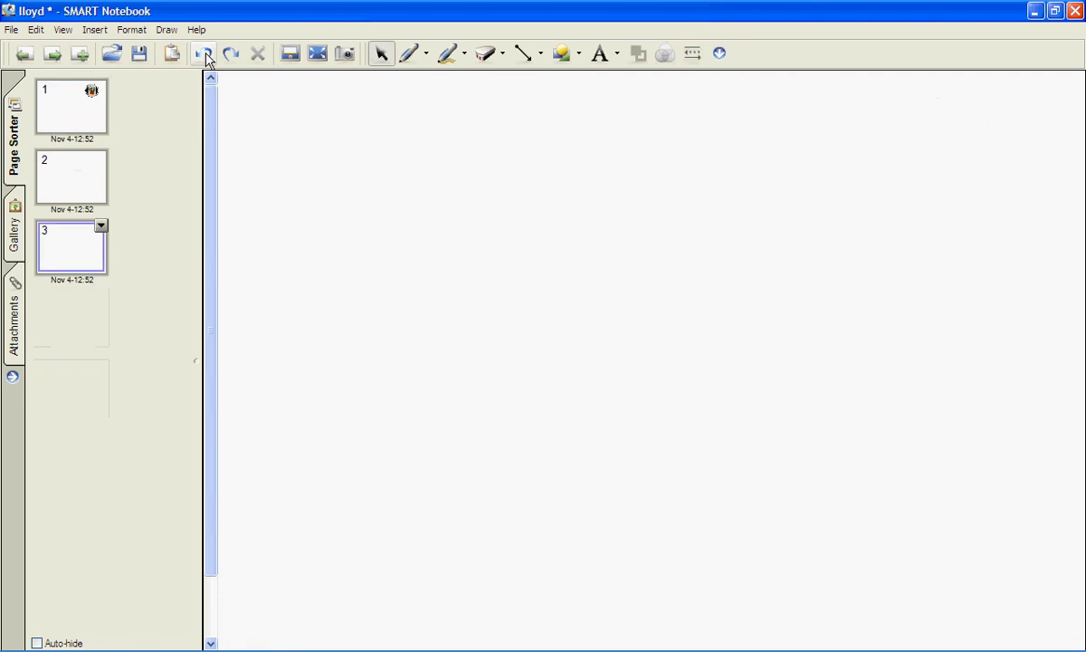
left_click(207, 57)
left_click(206, 58)
Redo the undone page changes and the banner picture paste on page 2.
left_click(231, 56)
left_click(230, 56)
left_click(231, 56)
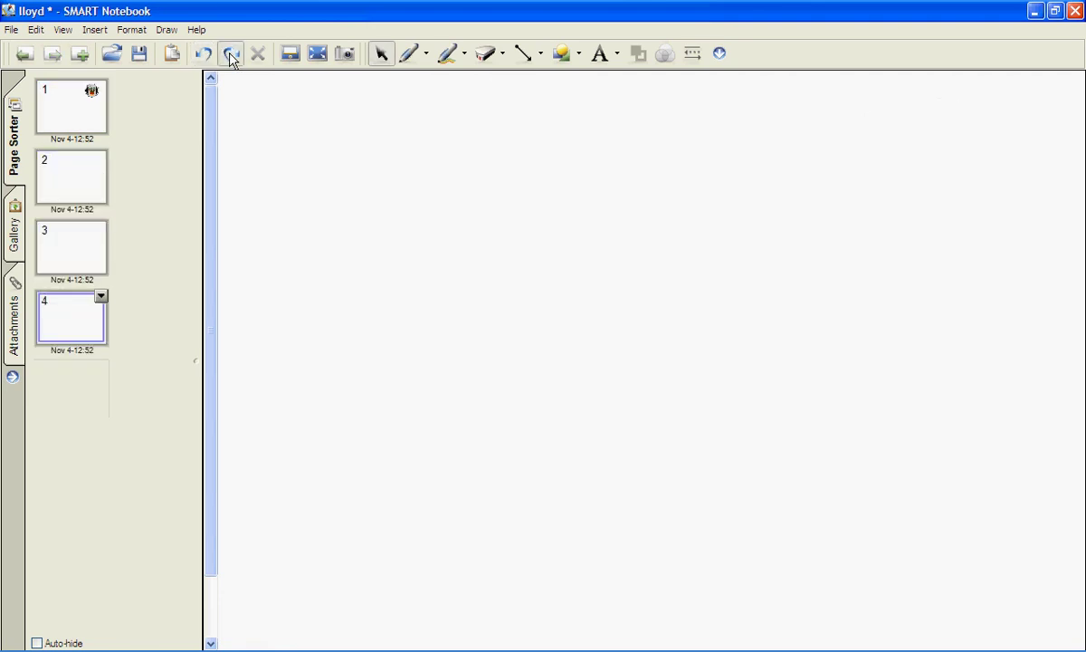
left_click(231, 56)
left_click(231, 56)
left_click(231, 56)
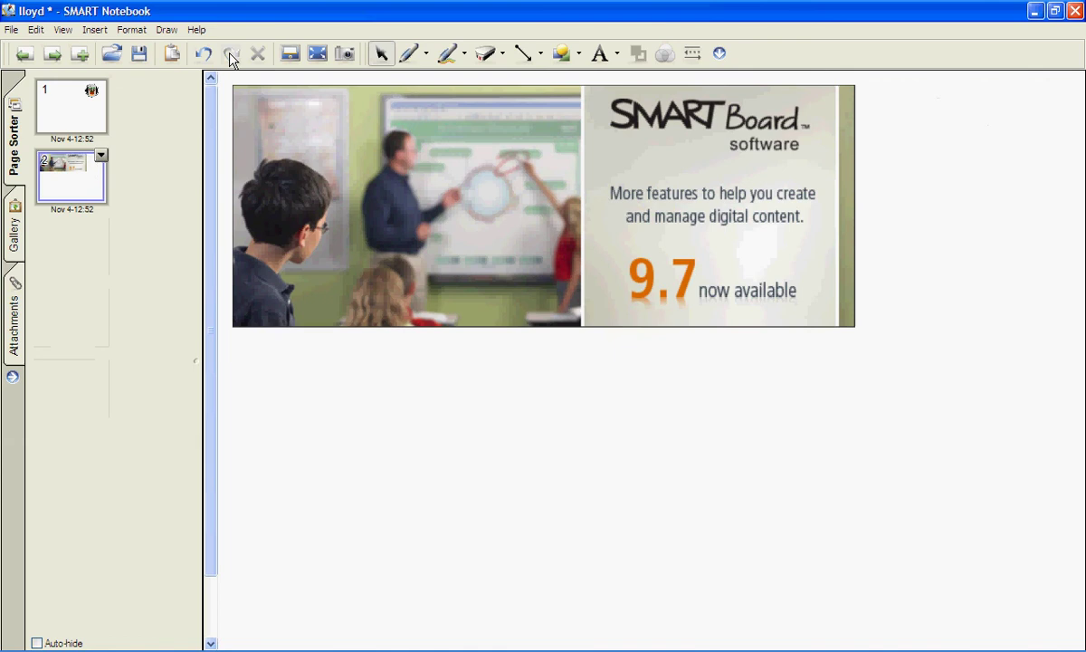
Delete the timer from page 1 and undo the deletion.
left_click(89, 92)
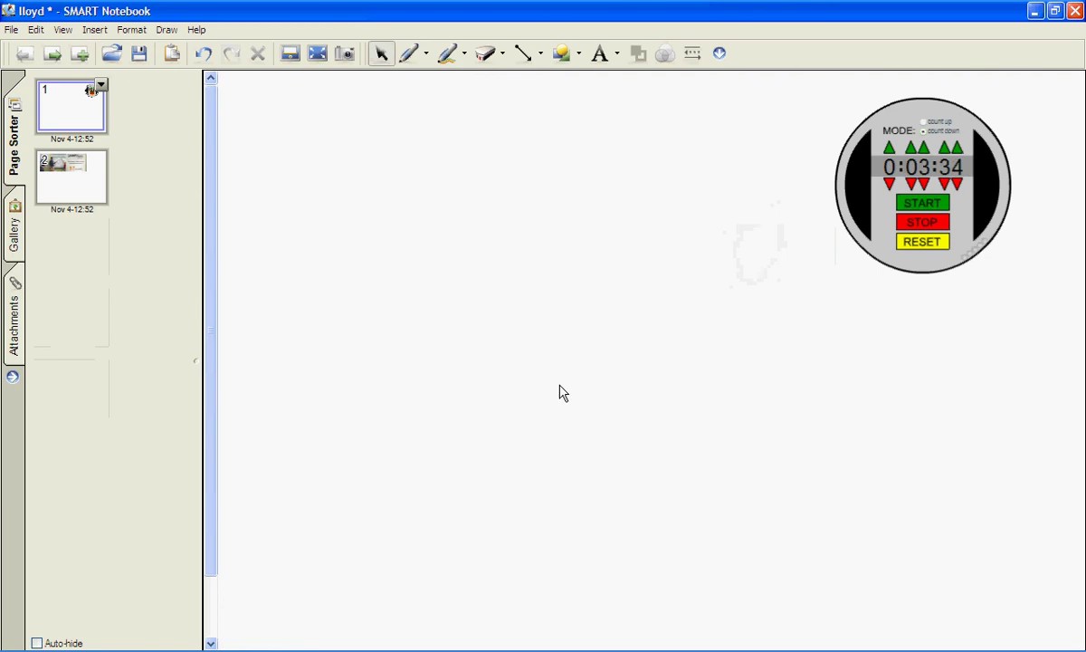
left_click(861, 211)
left_click(259, 54)
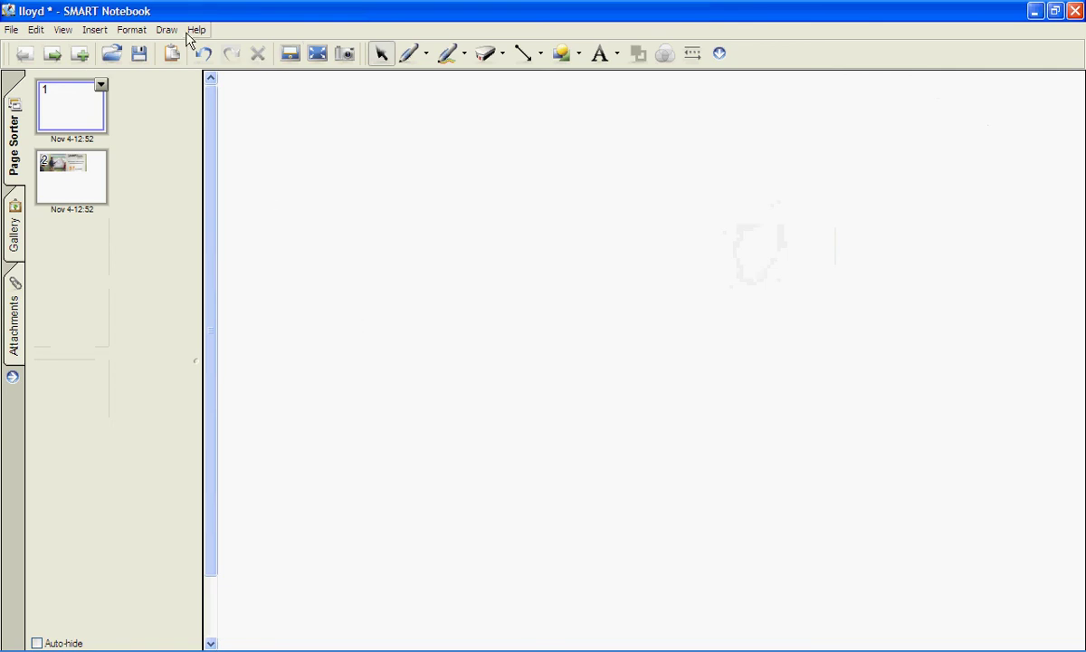
left_click(204, 53)
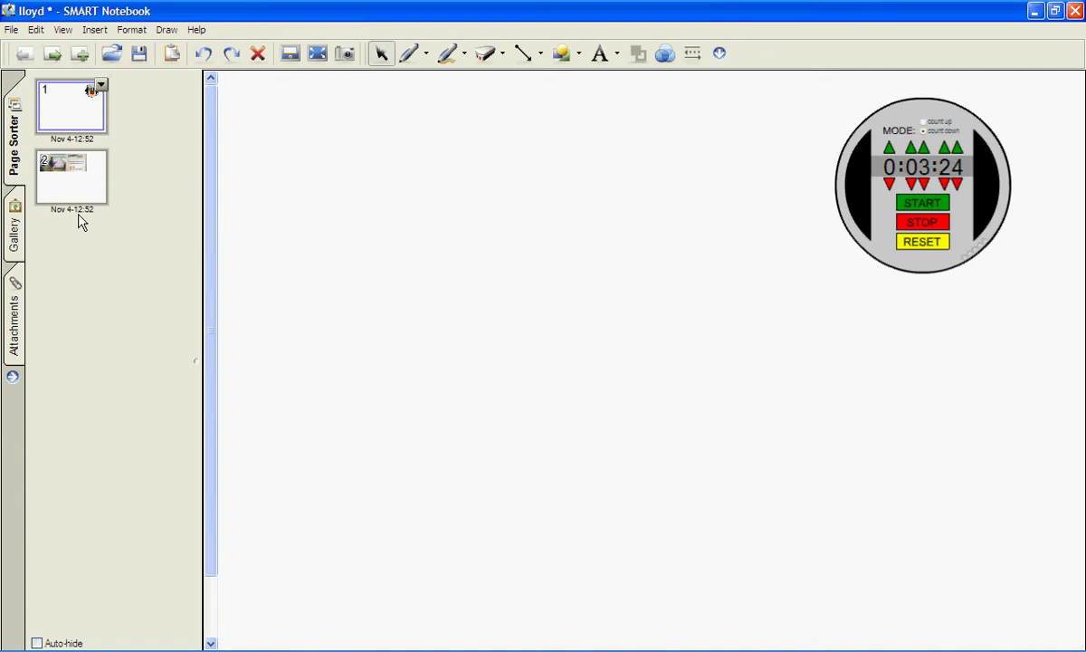
Cover page 1 with the Screen Shade, try moving its edges from all four sides, and remove the shade.
left_click(290, 54)
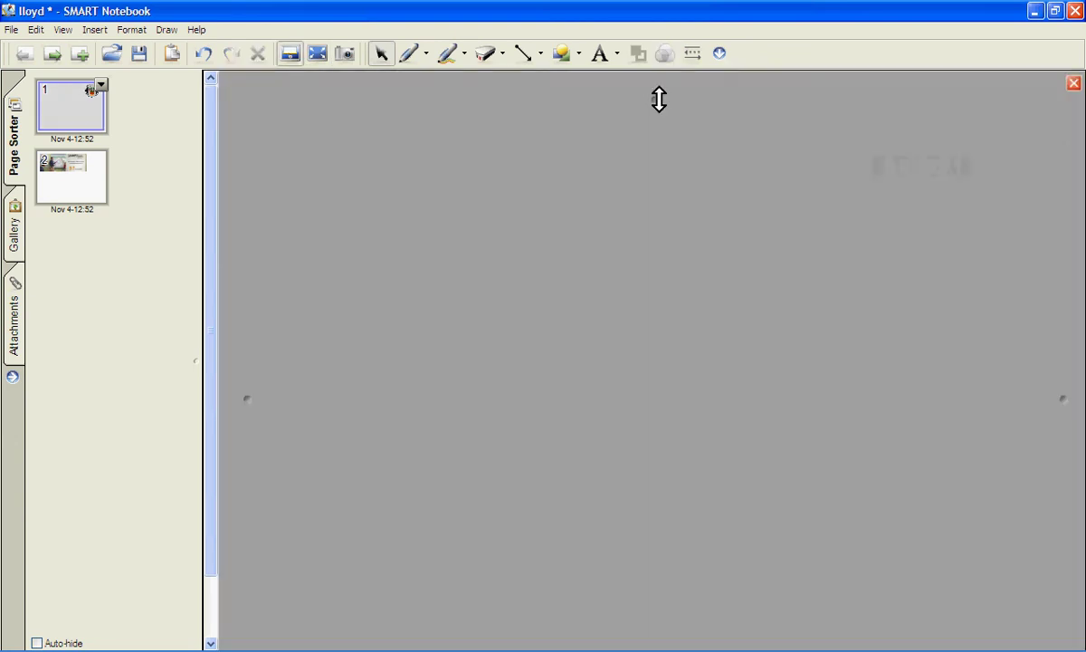
mouse_move(654, 99)
left_mouse_down()
mouse_move(676, 426)
mouse_move(645, 97)
left_mouse_up()
left_click_drag(257, 395, 222, 419)
left_click_drag(665, 636, 654, 596)
left_click_drag(1063, 369, 965, 349)
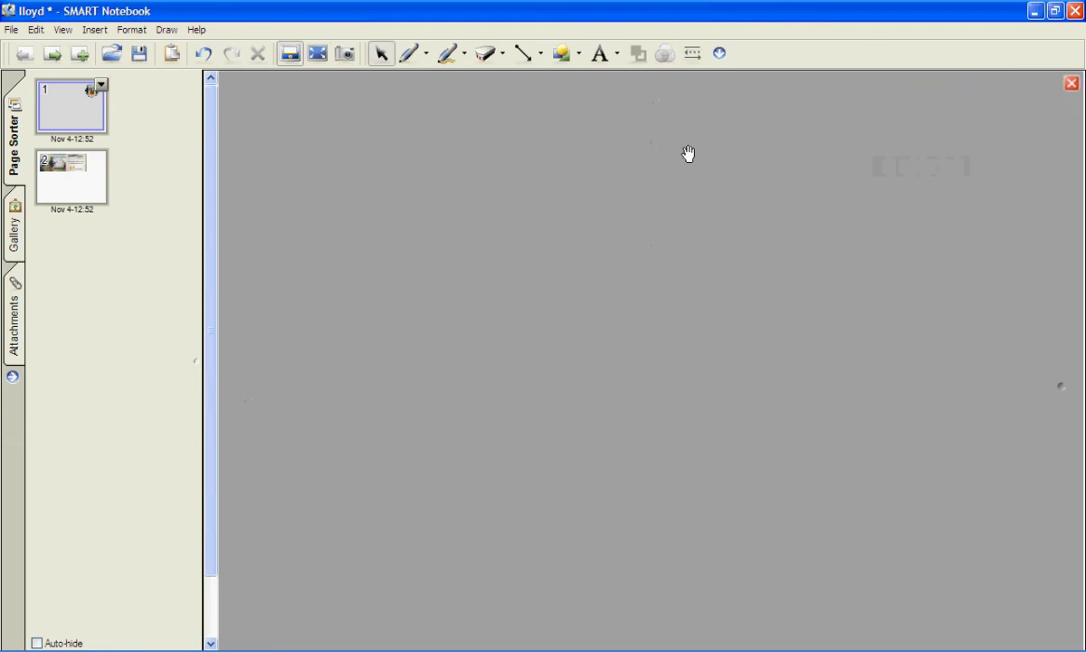
left_click(291, 54)
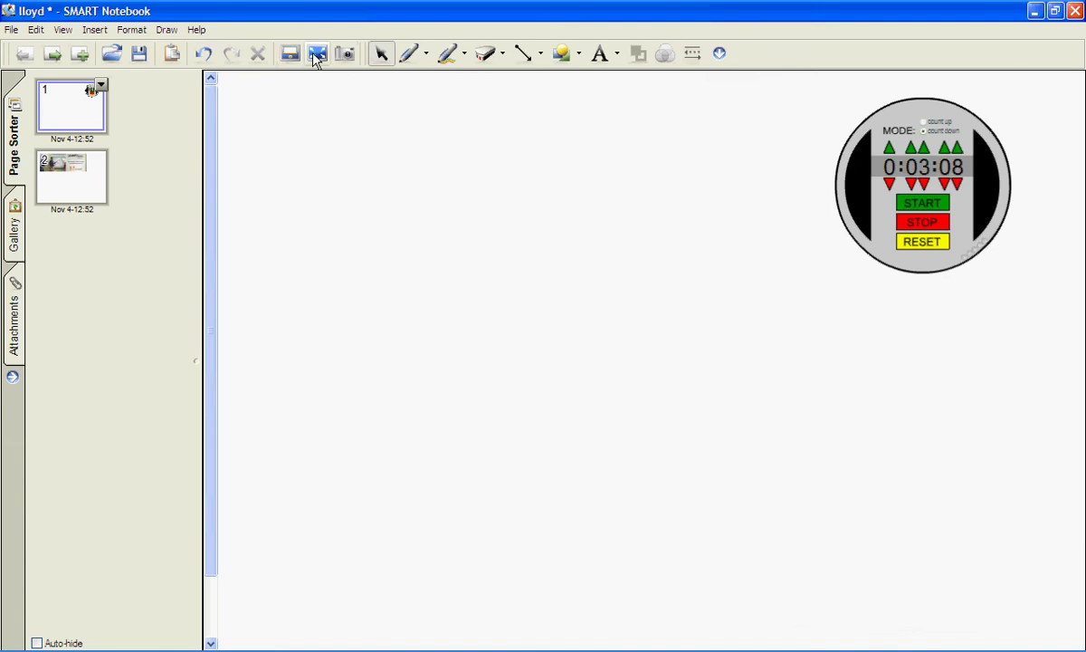
Display page 1 in full-screen view.
left_click(317, 54)
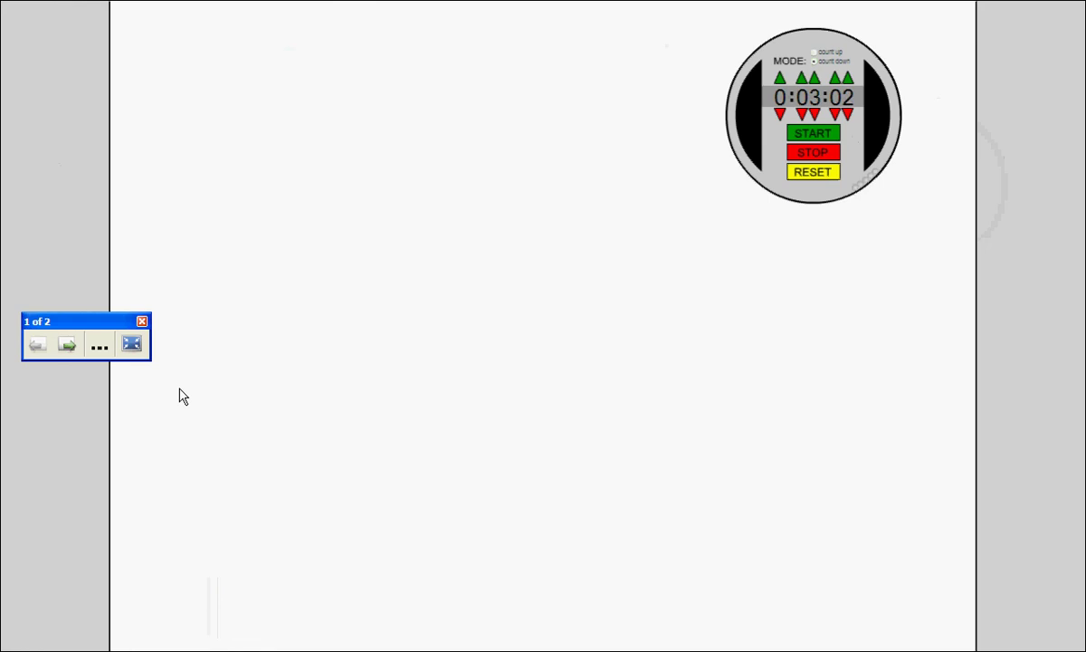
Page forward and back between pages 1 and 2 in full-screen view, and exit full screen on page 1.
left_click(69, 345)
left_click(38, 347)
left_click(67, 346)
left_click(36, 346)
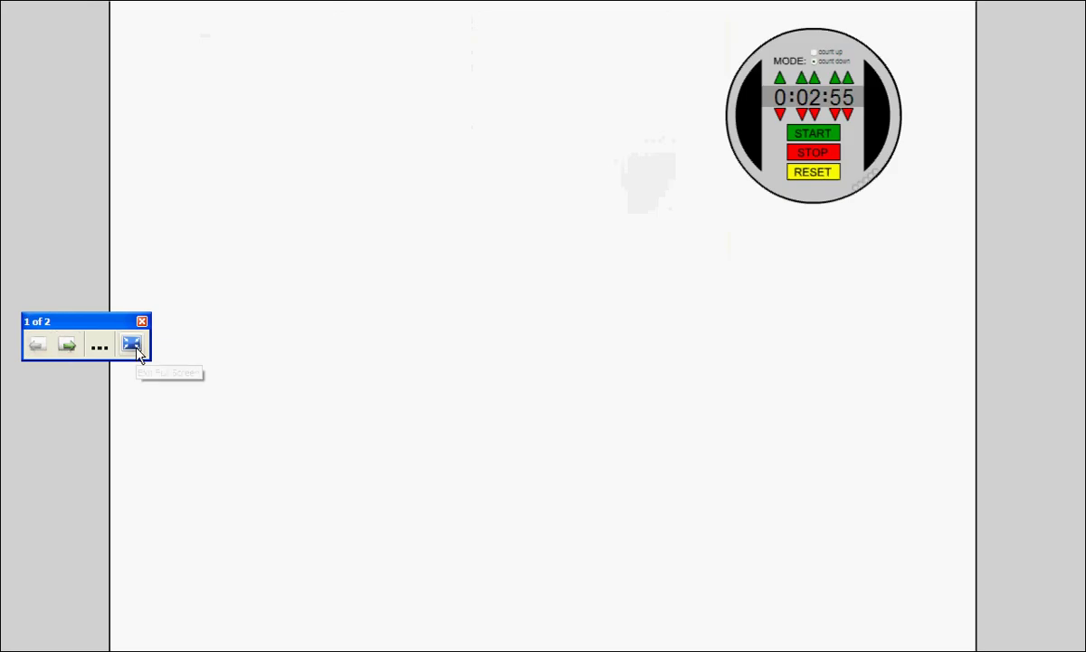
left_click(137, 348)
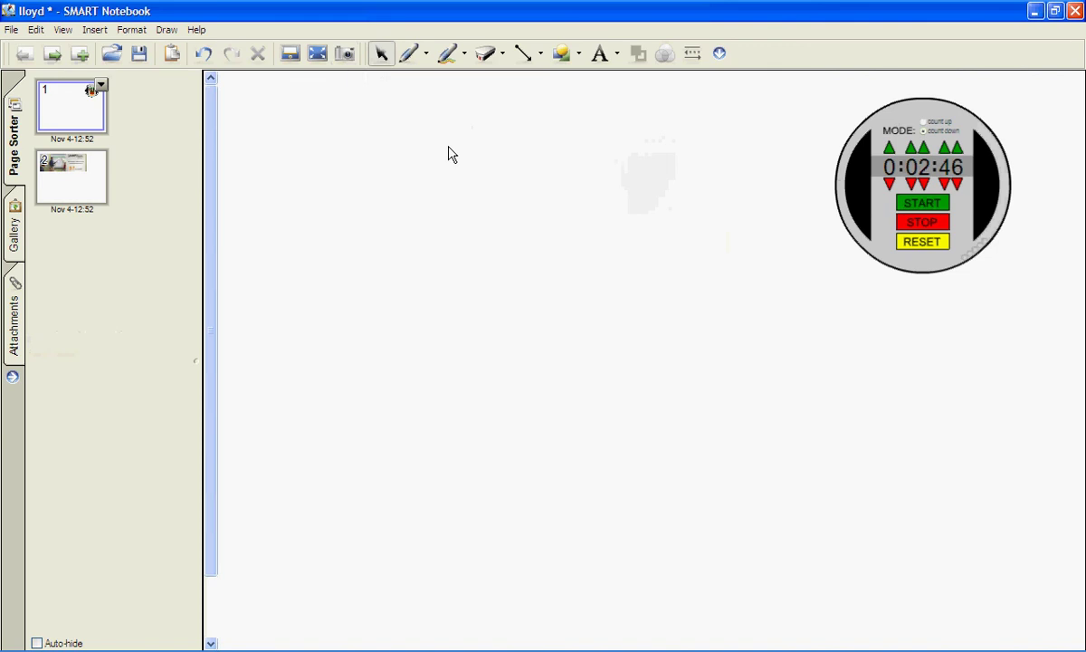
Handwrite the word "hello" on page 1 with the black pen.
left_click(407, 54)
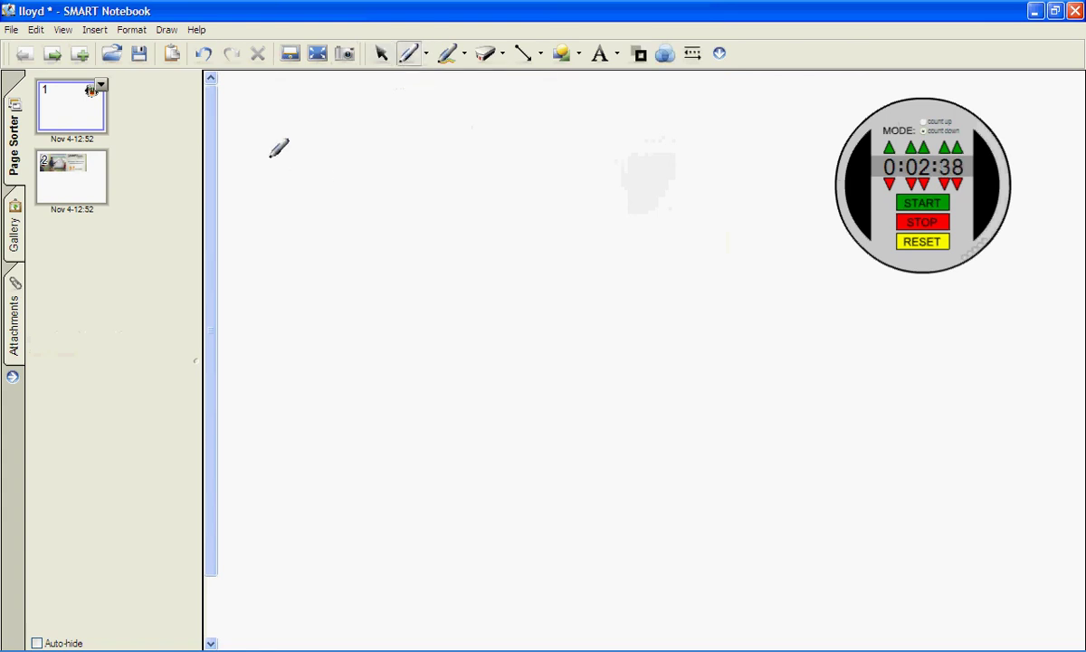
mouse_move(269, 151)
left_mouse_down()
mouse_move(272, 246)
mouse_move(316, 254)
mouse_move(398, 211)
mouse_move(357, 201)
mouse_move(391, 243)
left_mouse_up()
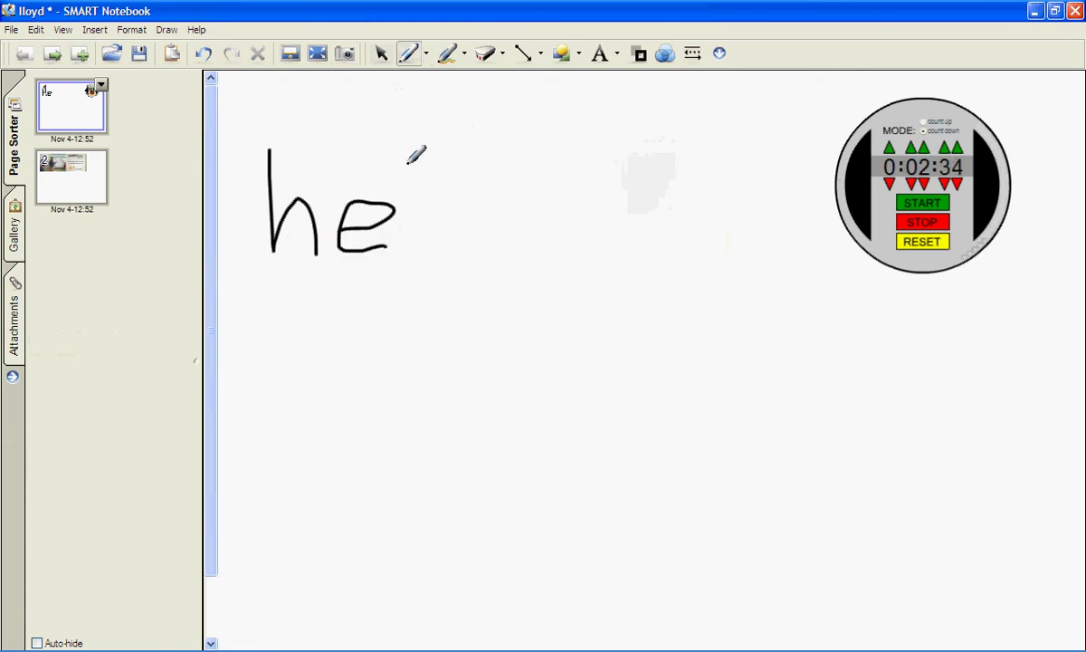
left_click_drag(410, 166, 422, 261)
left_click_drag(435, 172, 444, 243)
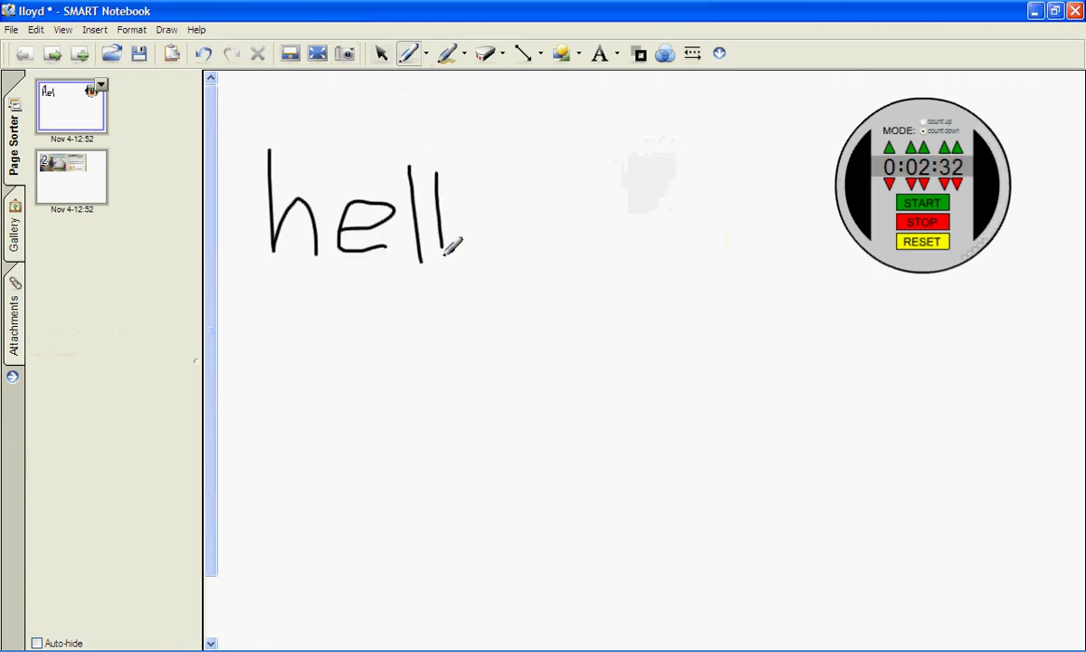
mouse_move(489, 206)
left_mouse_down()
mouse_move(485, 260)
mouse_move(507, 221)
mouse_move(491, 206)
left_mouse_up()
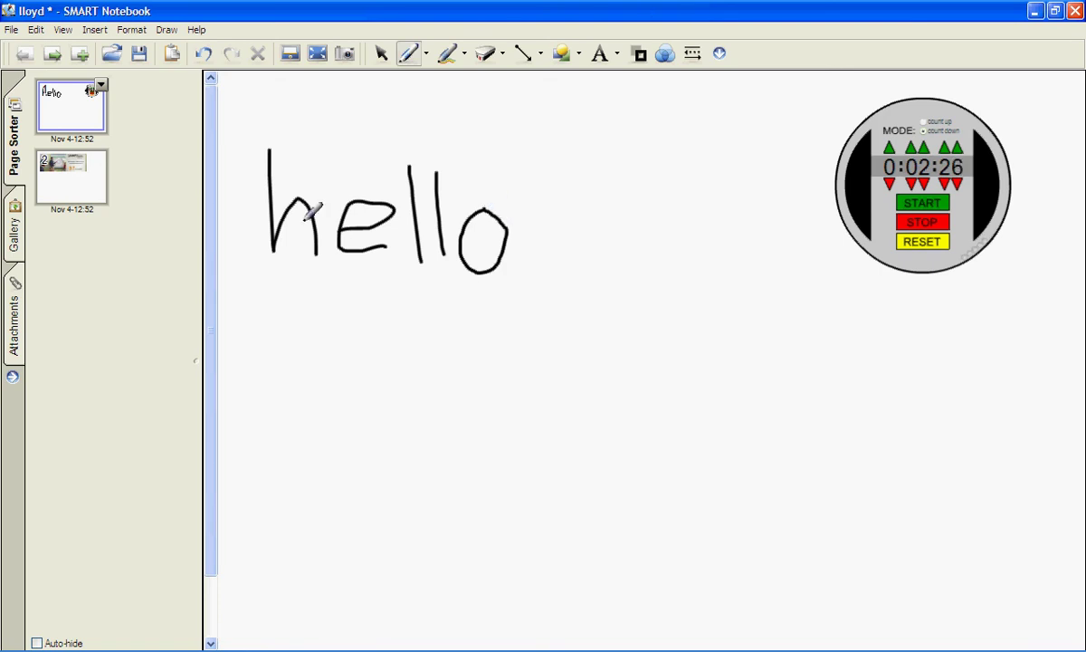
Scribble over the timer with the black pen and undo the scribble.
mouse_move(925, 192)
left_mouse_down()
mouse_move(910, 186)
mouse_move(915, 261)
mouse_move(869, 163)
mouse_move(978, 188)
mouse_move(869, 172)
left_mouse_up()
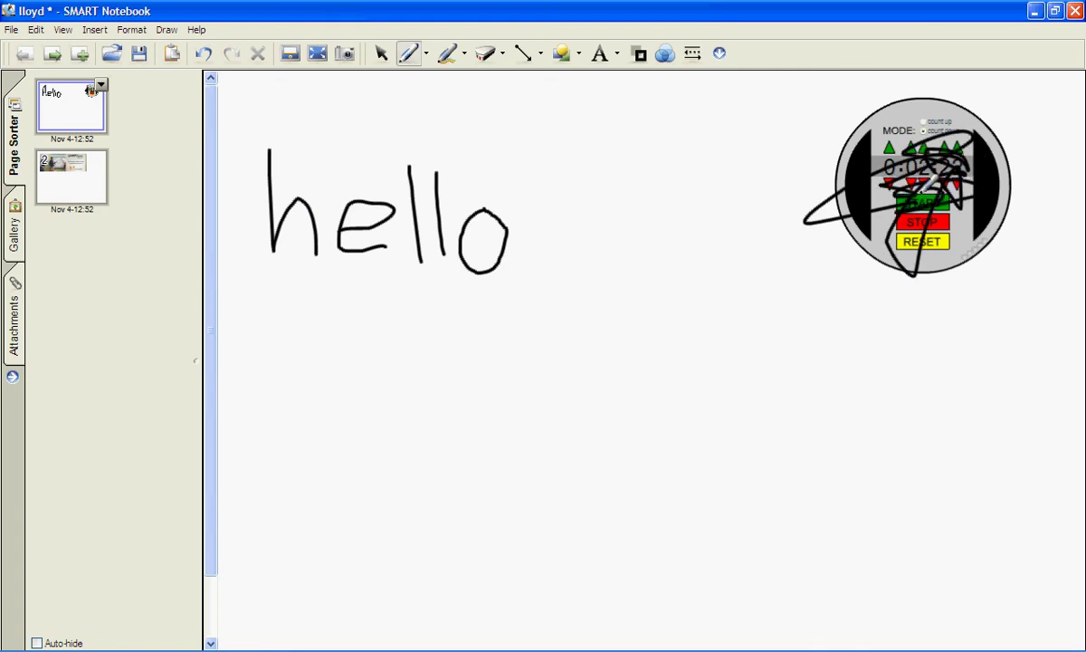
left_click(203, 58)
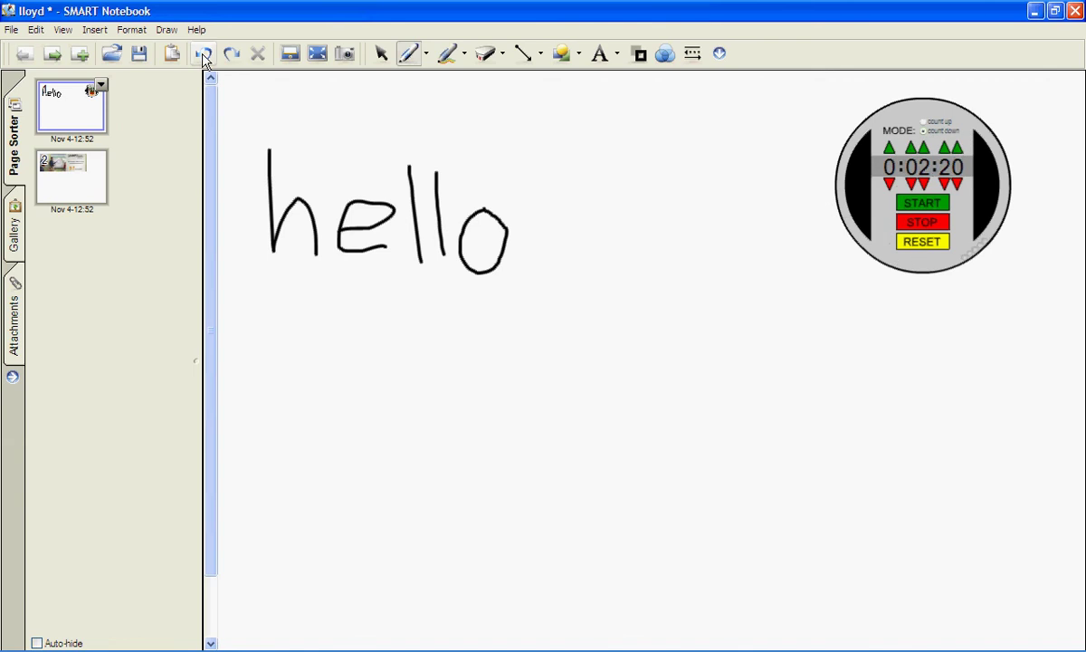
Select the handwritten "hello", enlarge it to about one and a half times its size, and try rotating it before turning it back upright.
left_click(380, 54)
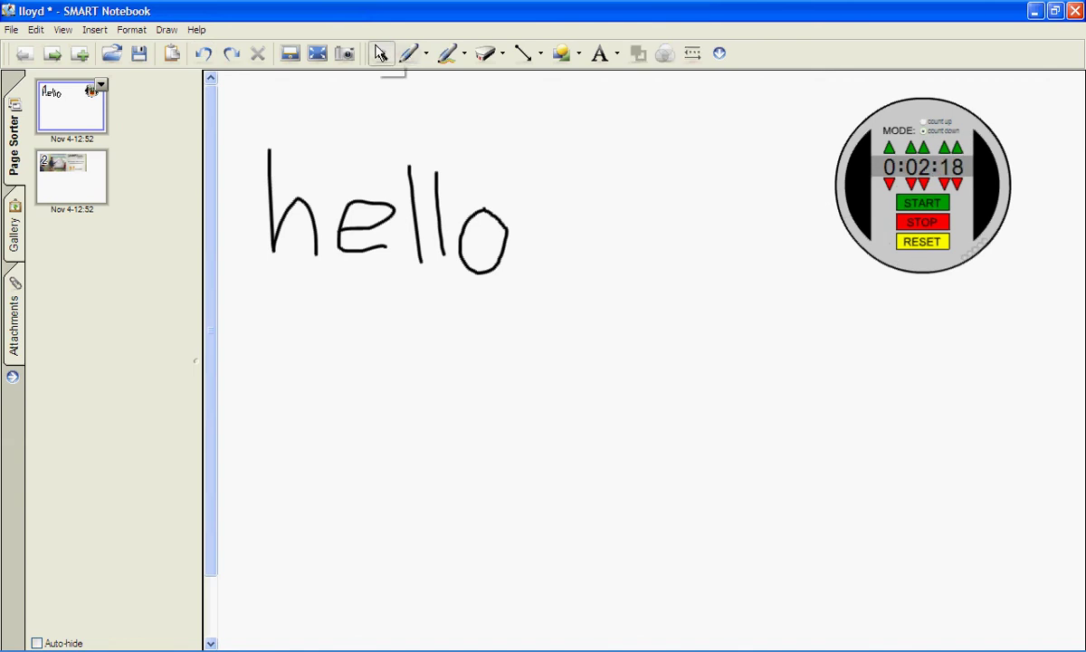
left_click(366, 227)
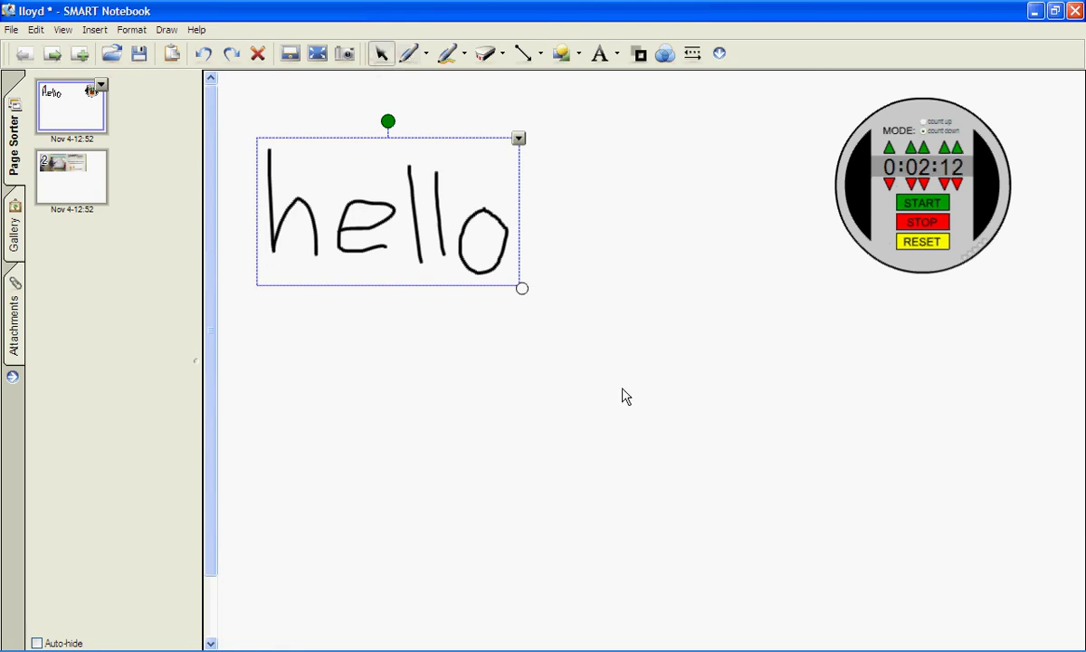
mouse_move(524, 288)
left_mouse_down()
mouse_move(383, 208)
mouse_move(654, 444)
mouse_move(461, 256)
left_mouse_up()
mouse_move(429, 292)
left_mouse_down()
mouse_move(500, 320)
mouse_move(625, 418)
left_mouse_up()
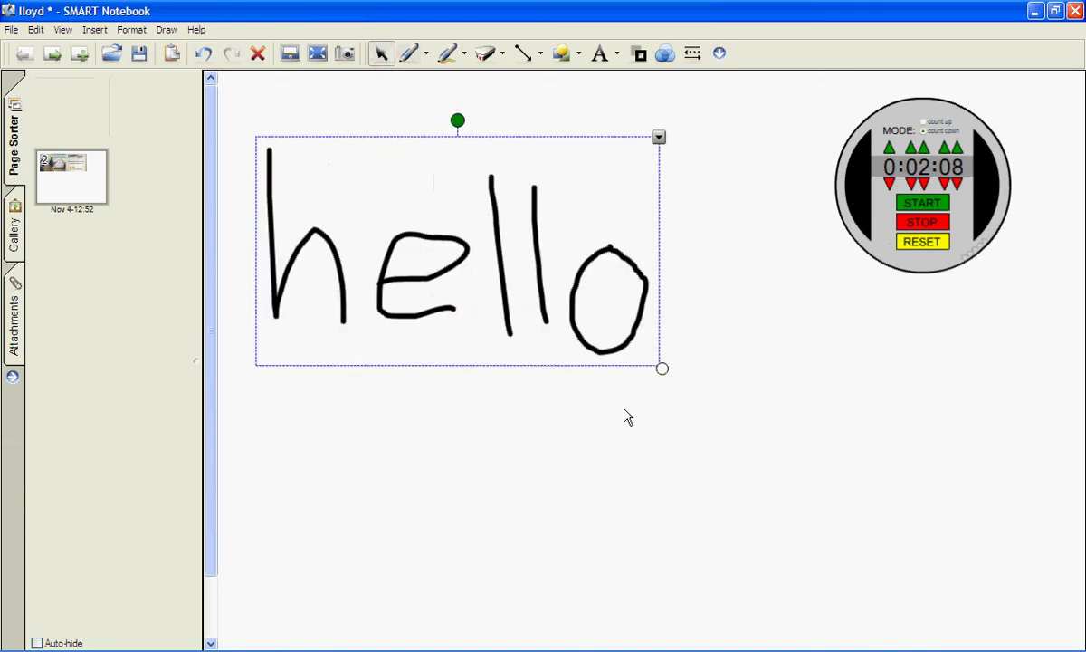
mouse_move(460, 120)
left_mouse_down()
mouse_move(553, 390)
mouse_move(657, 208)
mouse_move(458, 122)
mouse_move(486, 121)
mouse_move(679, 262)
mouse_move(426, 121)
mouse_move(456, 117)
mouse_move(718, 332)
mouse_move(667, 257)
left_mouse_up()
left_click_drag(605, 160, 450, 112)
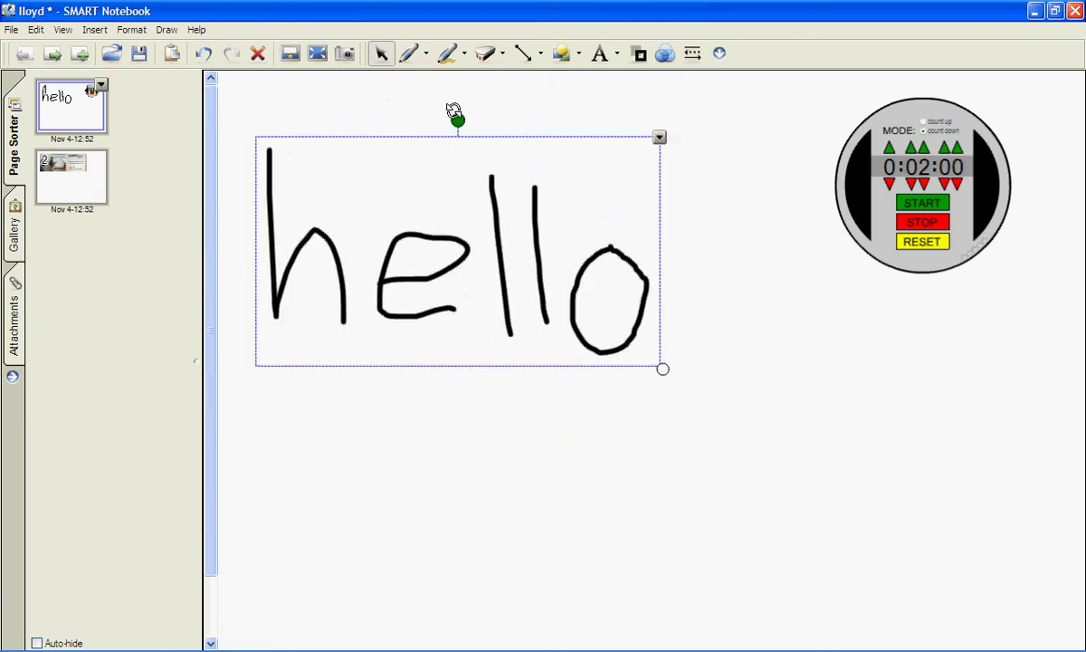
Convert the handwriting to typed text with Recognise "hello", try resizing the text, and undo back to the enlarged handwriting.
left_click(659, 137)
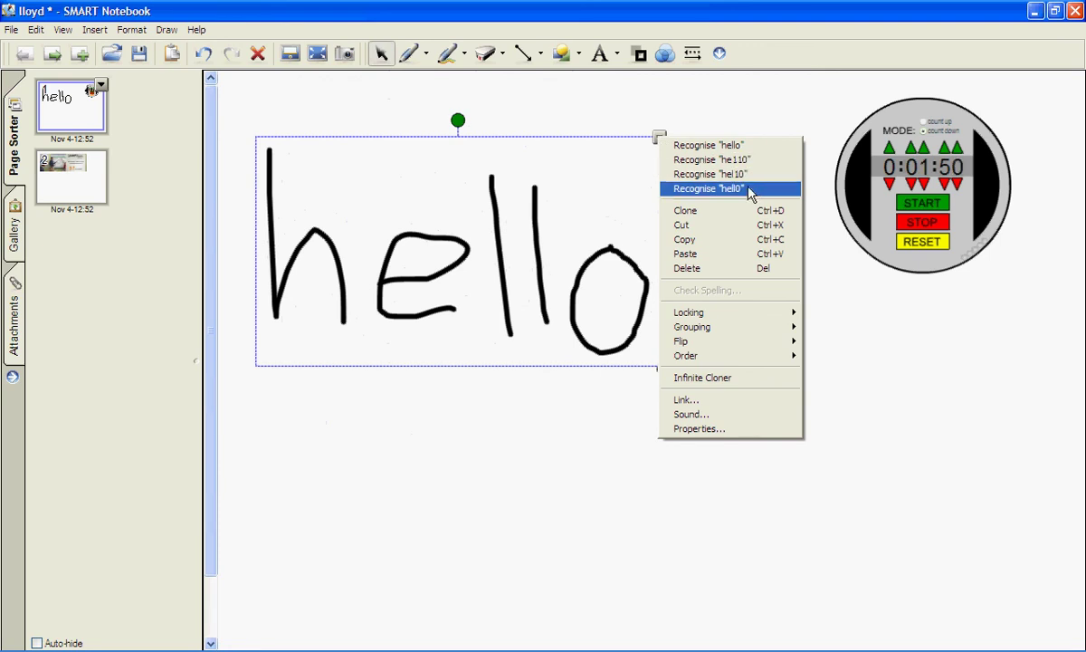
left_click(738, 146)
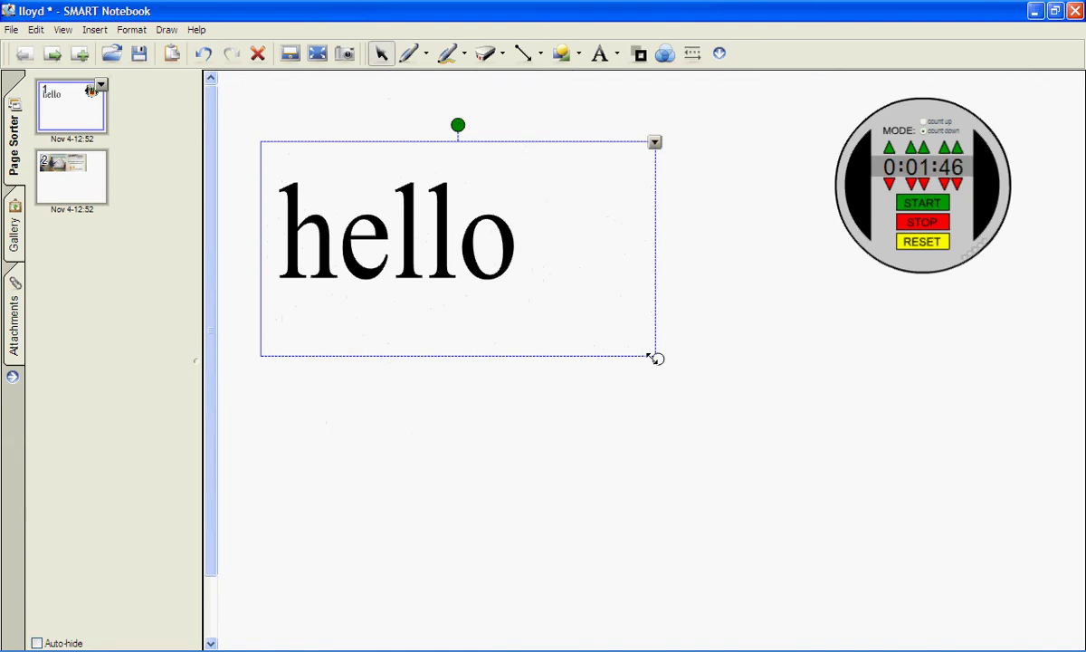
left_click_drag(656, 357, 550, 272)
left_click_drag(350, 208, 348, 185)
left_click(204, 54)
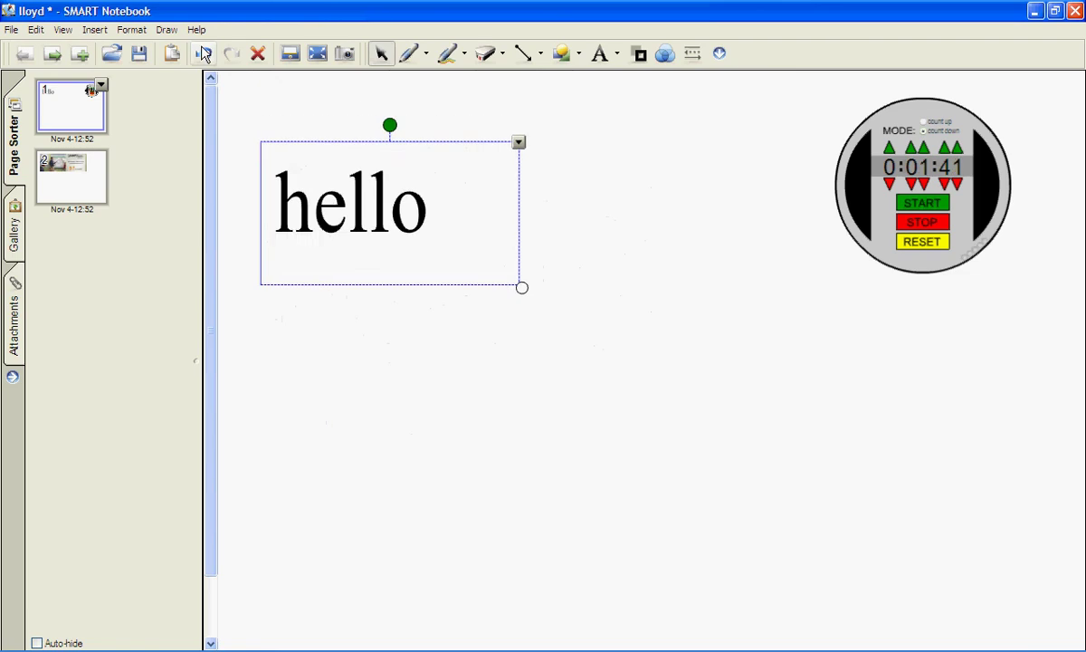
left_click(204, 53)
left_click(203, 54)
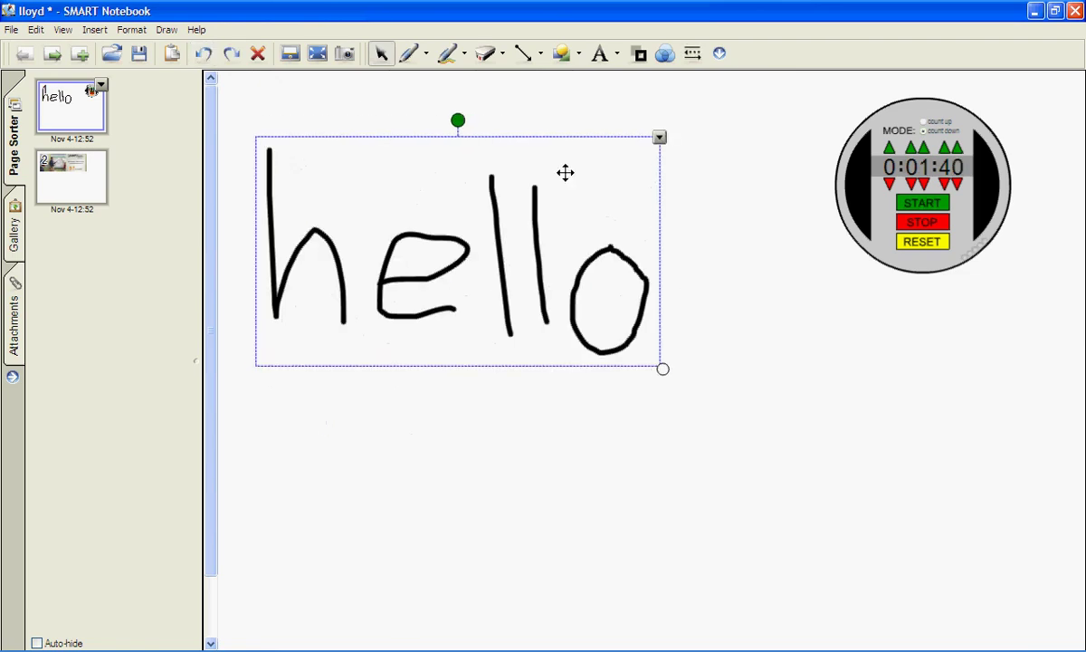
Highlight part of the handwritten "hello" with the green highlighter and undo the highlighting.
left_click(427, 54)
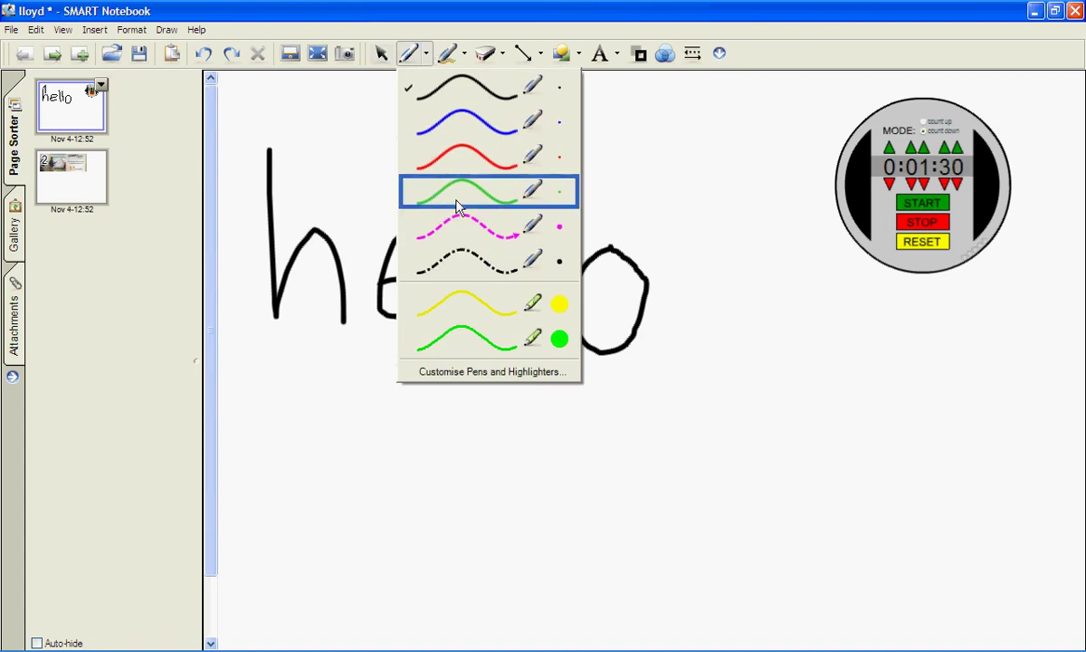
left_click(490, 345)
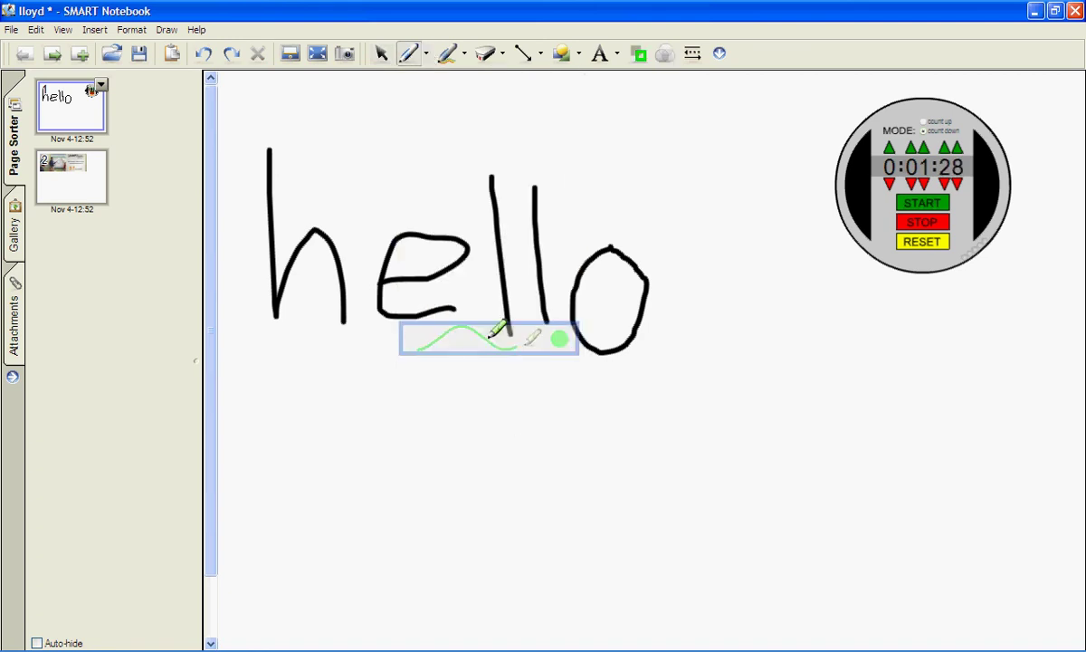
mouse_move(290, 312)
left_mouse_down()
mouse_move(461, 296)
mouse_move(470, 226)
mouse_move(425, 250)
mouse_move(485, 243)
mouse_move(376, 230)
left_mouse_up()
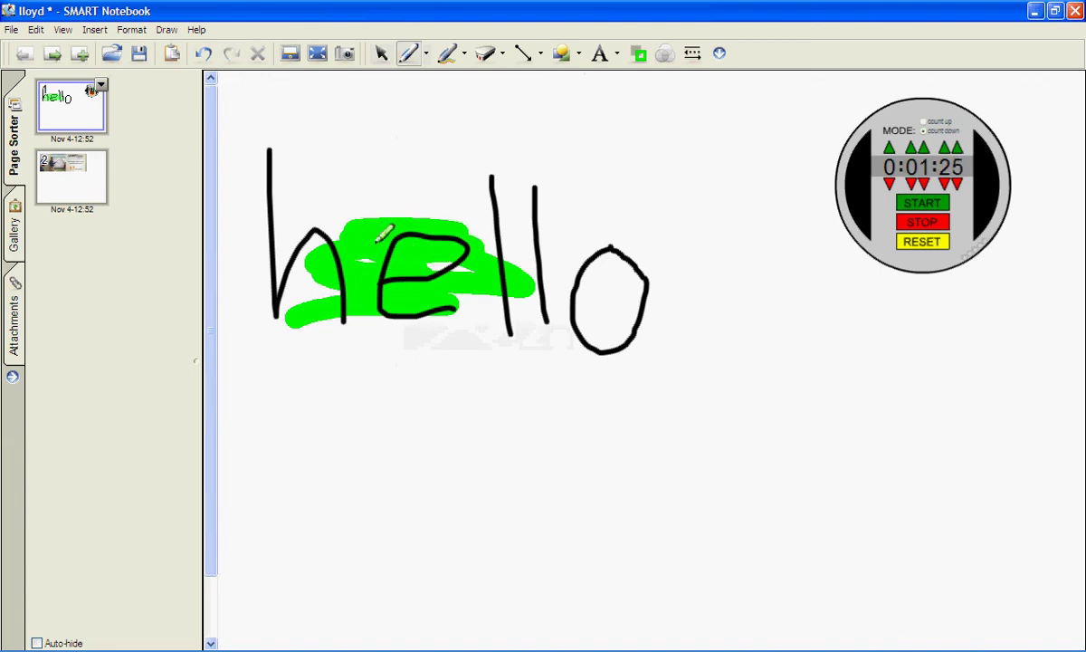
left_click(203, 53)
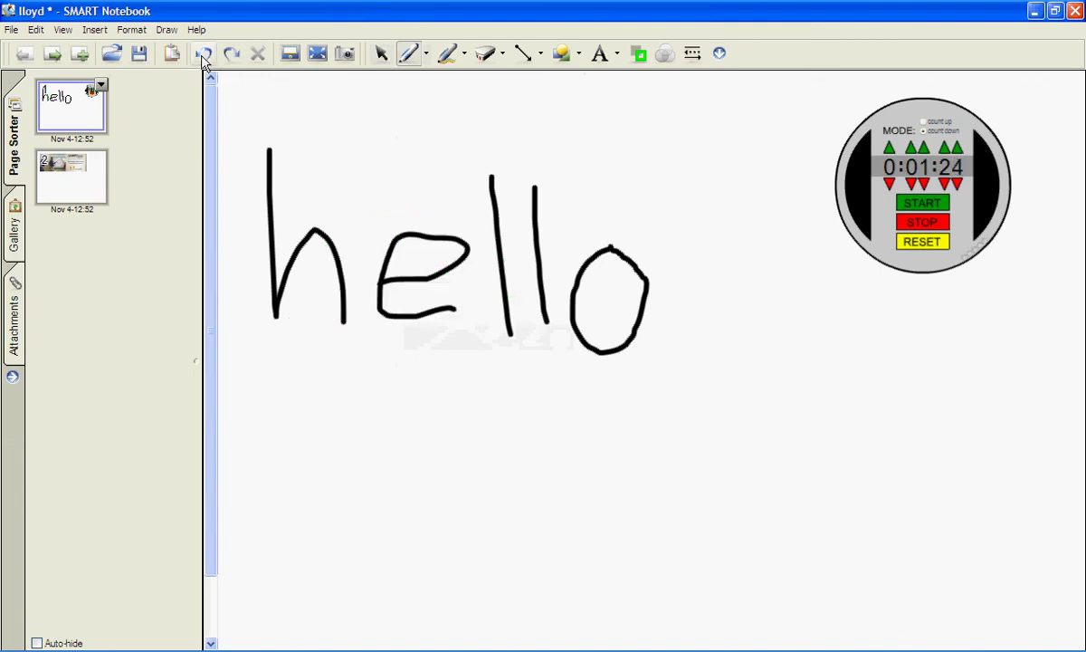
Draw the letters N, E, W and S around the page with the red, yellow and blue creative pen, and undo the S and W.
left_click(464, 53)
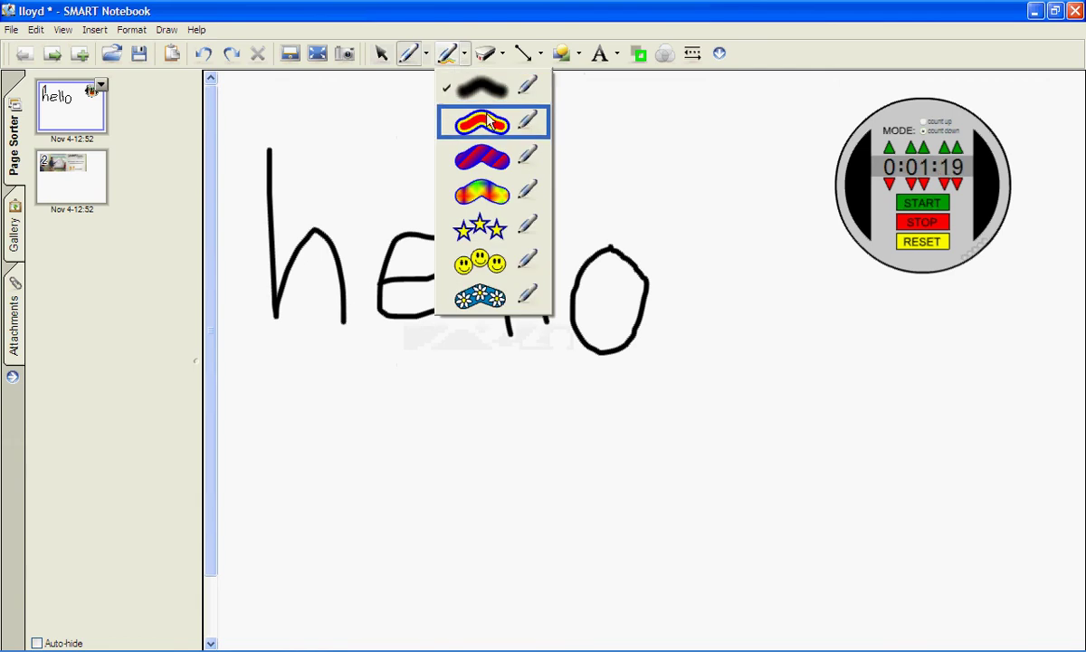
left_click(487, 120)
mouse_move(564, 181)
left_mouse_down()
mouse_move(562, 128)
mouse_move(601, 149)
mouse_move(615, 105)
left_mouse_up()
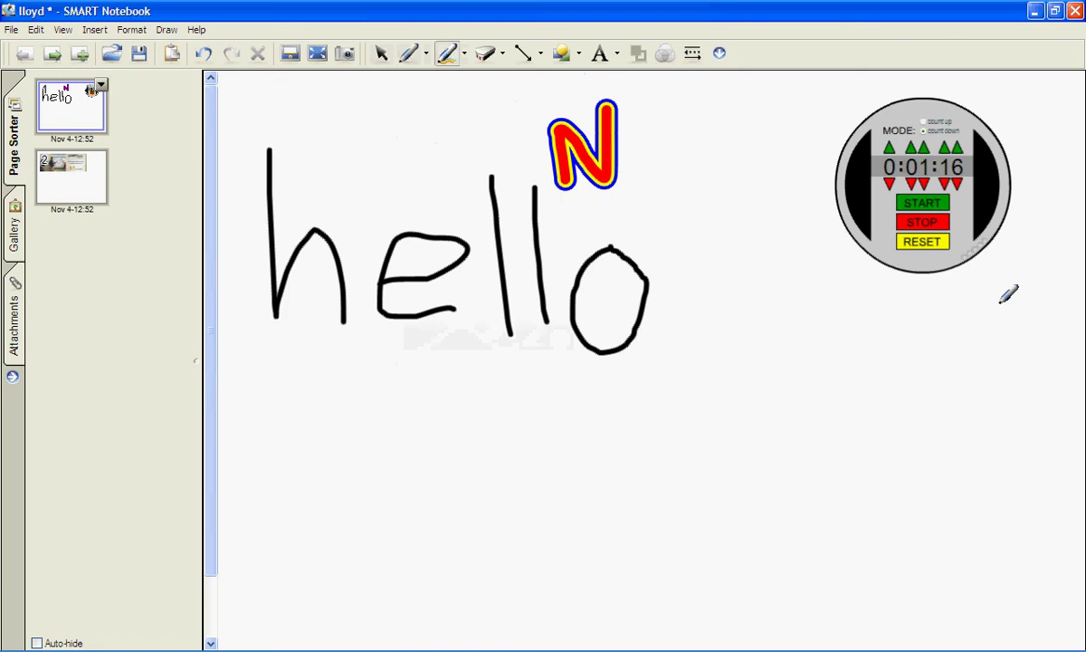
mouse_move(1005, 299)
left_mouse_down()
mouse_move(969, 306)
mouse_move(983, 473)
mouse_move(1032, 462)
left_mouse_up()
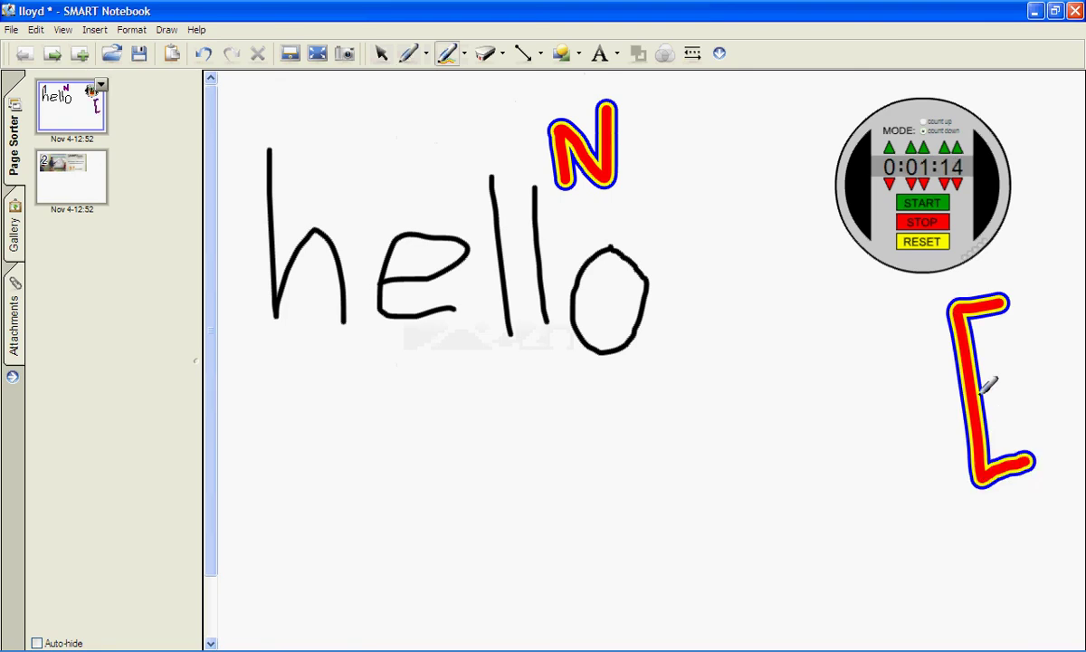
left_click_drag(983, 389, 1022, 383)
mouse_move(507, 562)
left_mouse_down()
mouse_move(550, 623)
mouse_move(580, 587)
mouse_move(623, 444)
left_mouse_up()
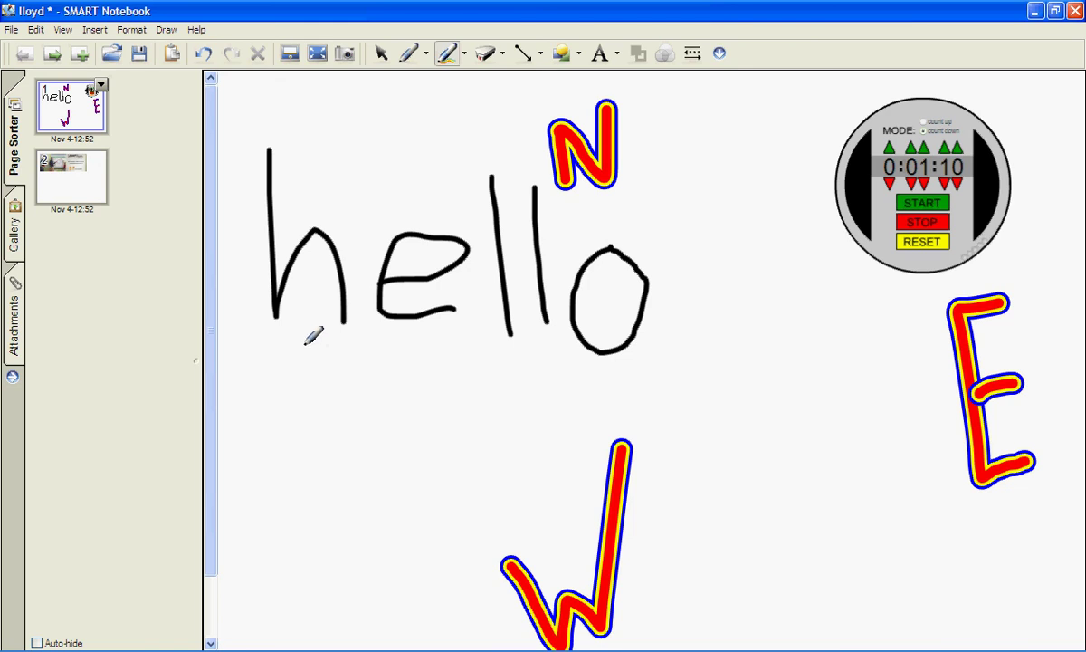
mouse_move(310, 342)
left_mouse_down()
mouse_move(294, 342)
mouse_move(369, 372)
mouse_move(246, 470)
left_mouse_up()
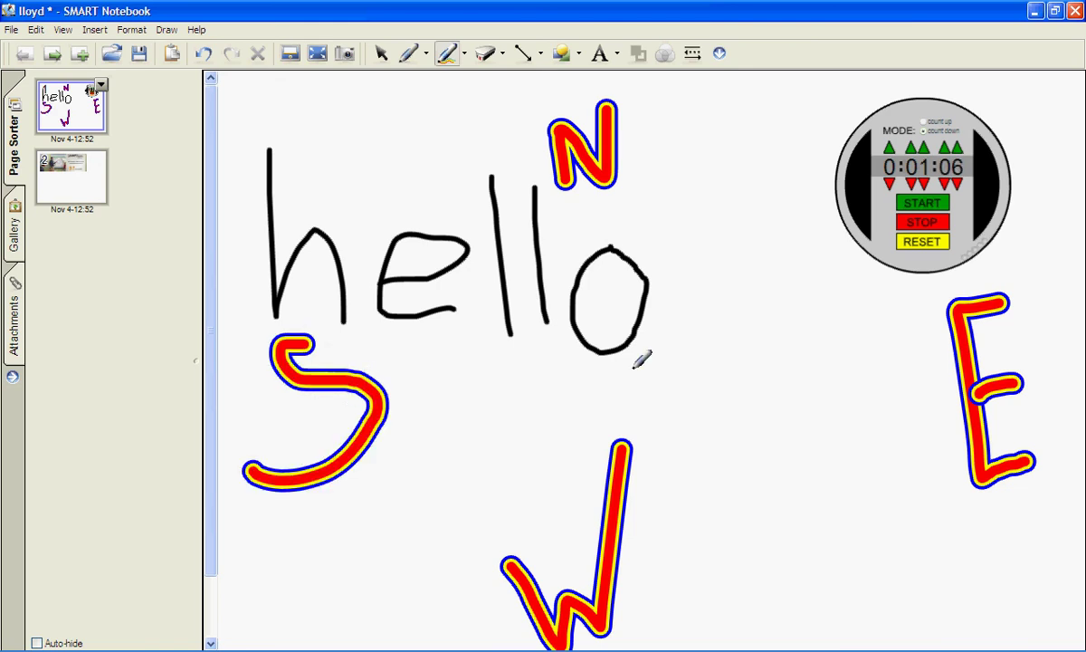
left_click(202, 54)
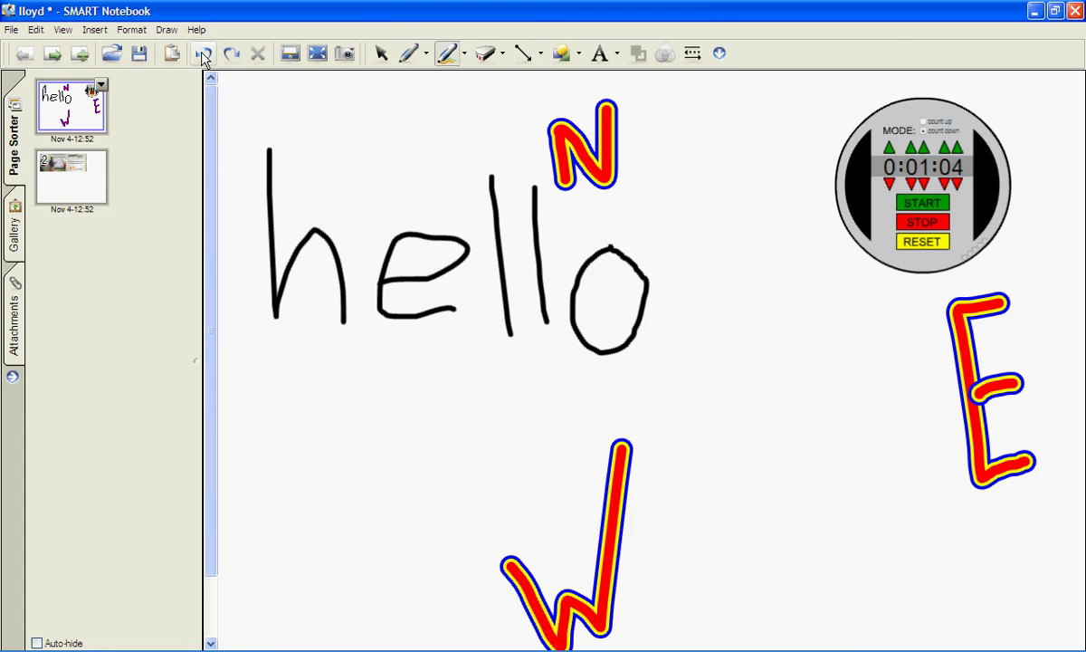
left_click(202, 54)
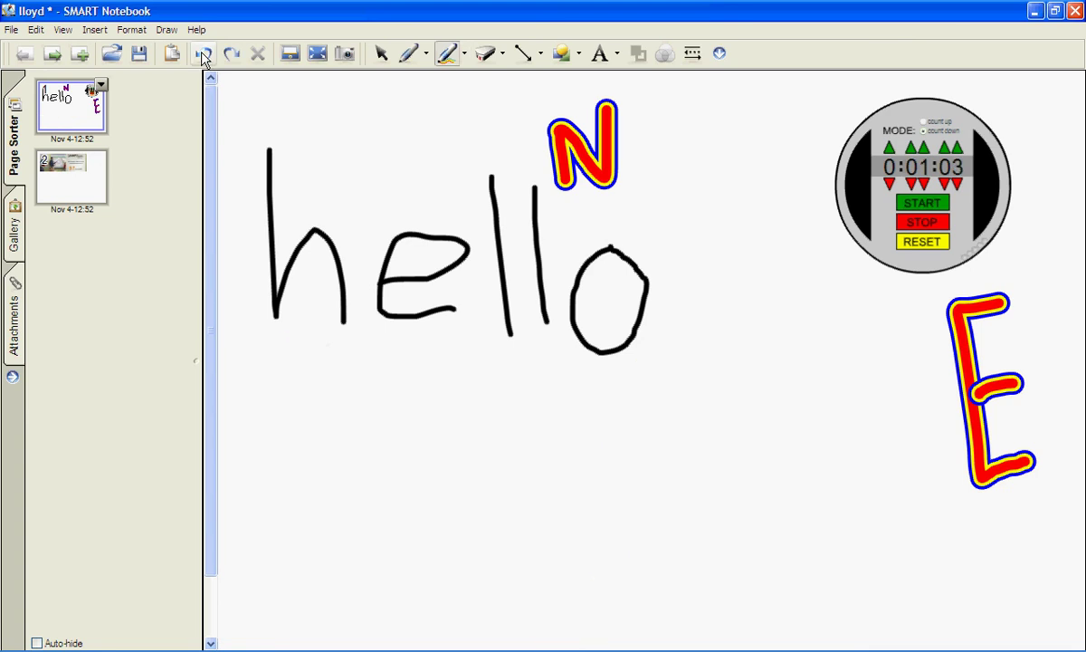
Wipe the handwriting and letters off page 1 with the largest eraser, and undo back to just the handwritten "hello" and the timer.
left_click(503, 54)
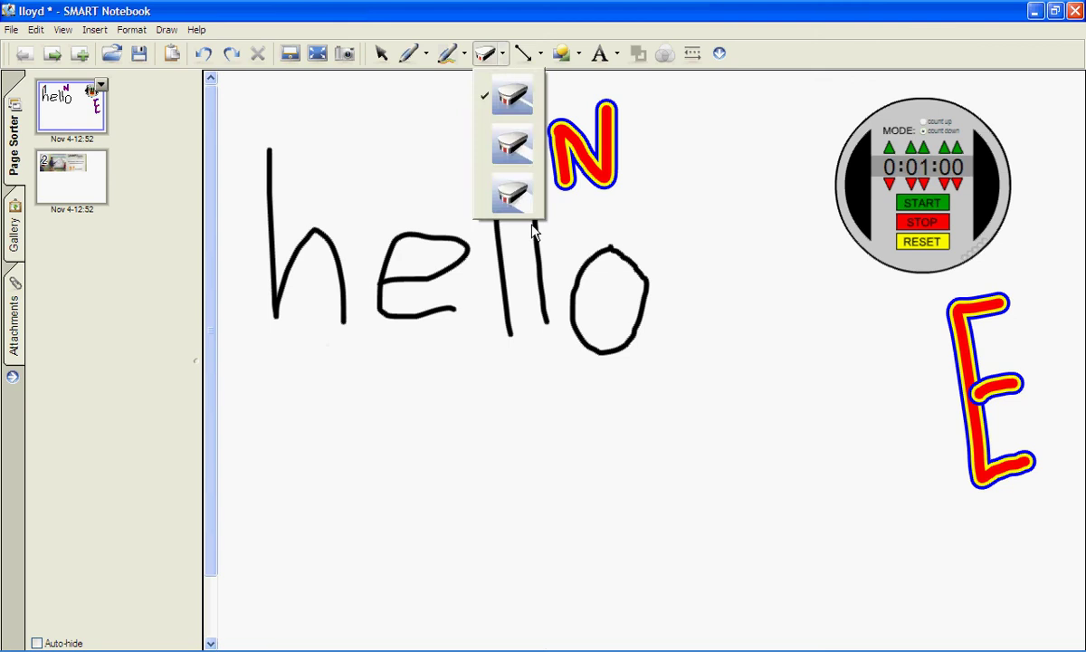
left_click(511, 192)
mouse_move(691, 193)
left_mouse_down()
mouse_move(715, 117)
mouse_move(931, 435)
mouse_move(1026, 493)
mouse_move(798, 450)
mouse_move(546, 306)
mouse_move(507, 239)
mouse_move(388, 317)
mouse_move(492, 321)
mouse_move(454, 223)
left_mouse_up()
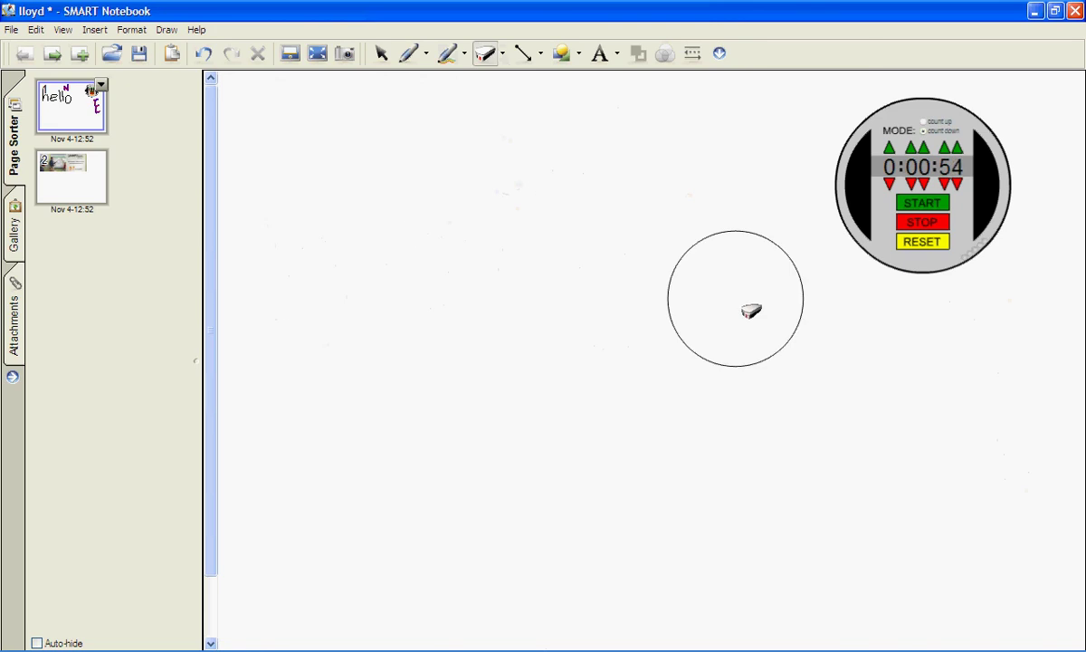
left_click_drag(751, 310, 449, 242)
left_click(205, 54)
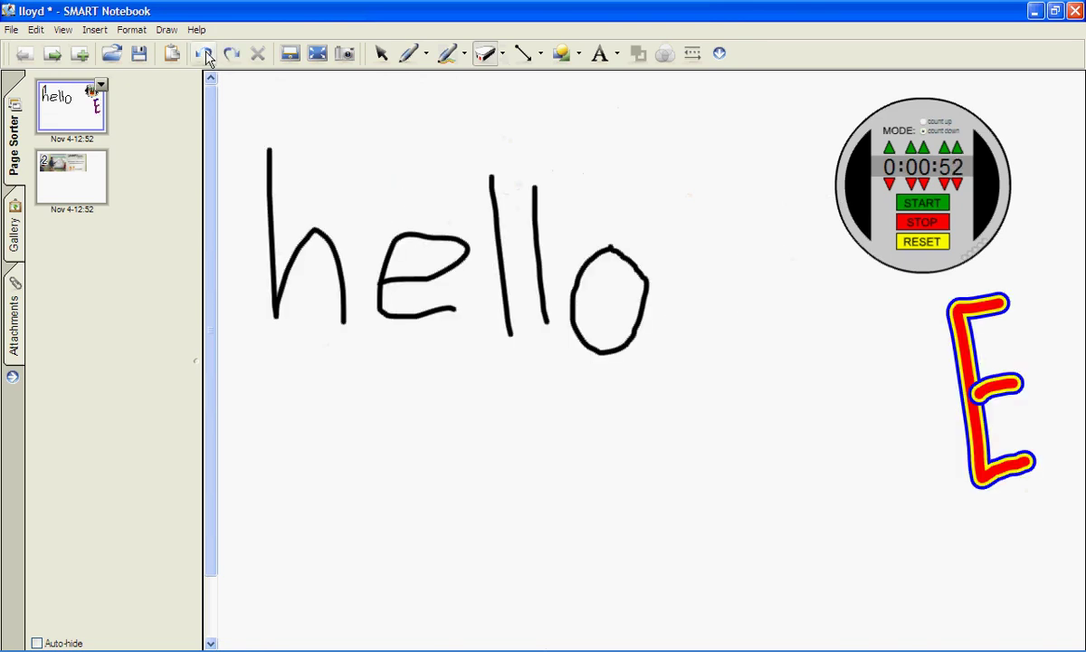
left_click(204, 55)
left_click(205, 54)
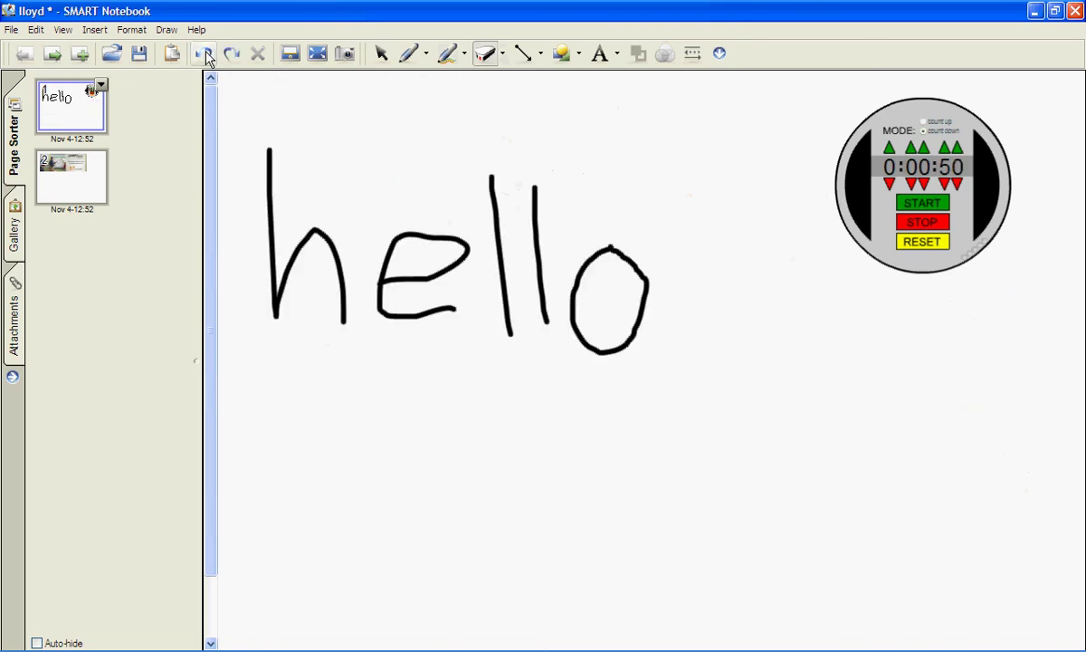
Redo the drawing of the letter E, select the letter and delete it from page 1.
left_click(230, 54)
left_click(230, 54)
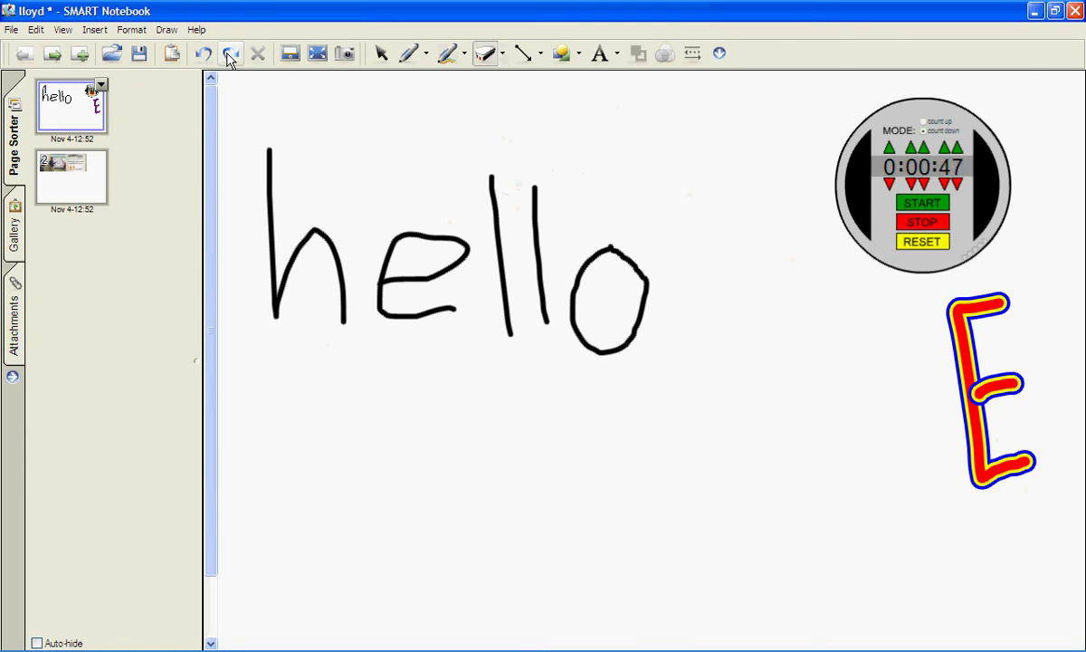
left_click(384, 56)
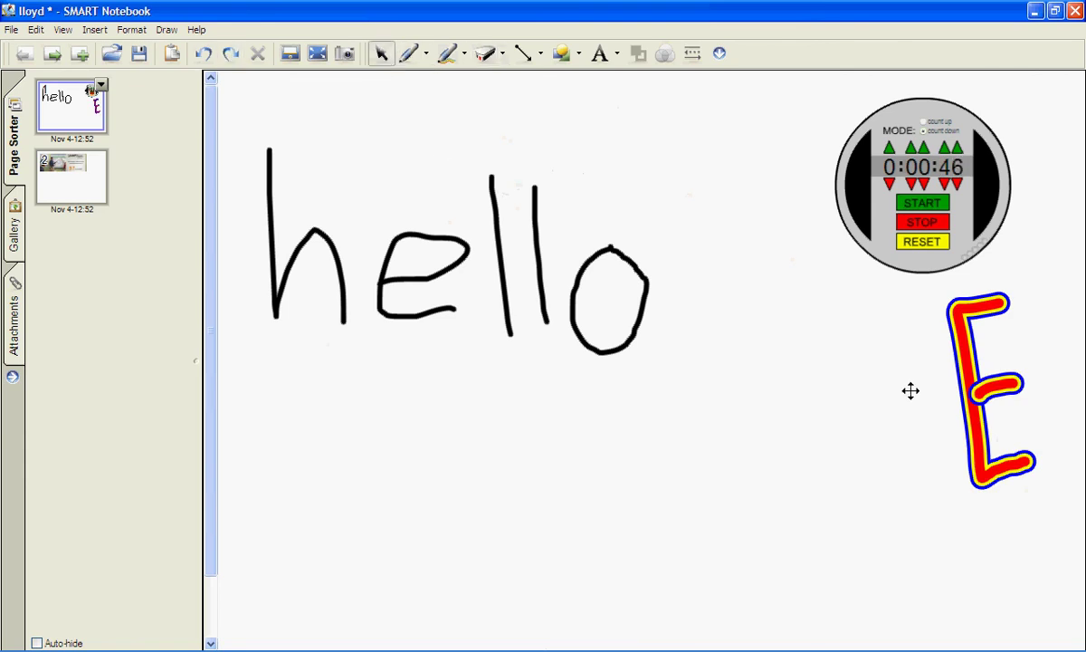
left_click(971, 409)
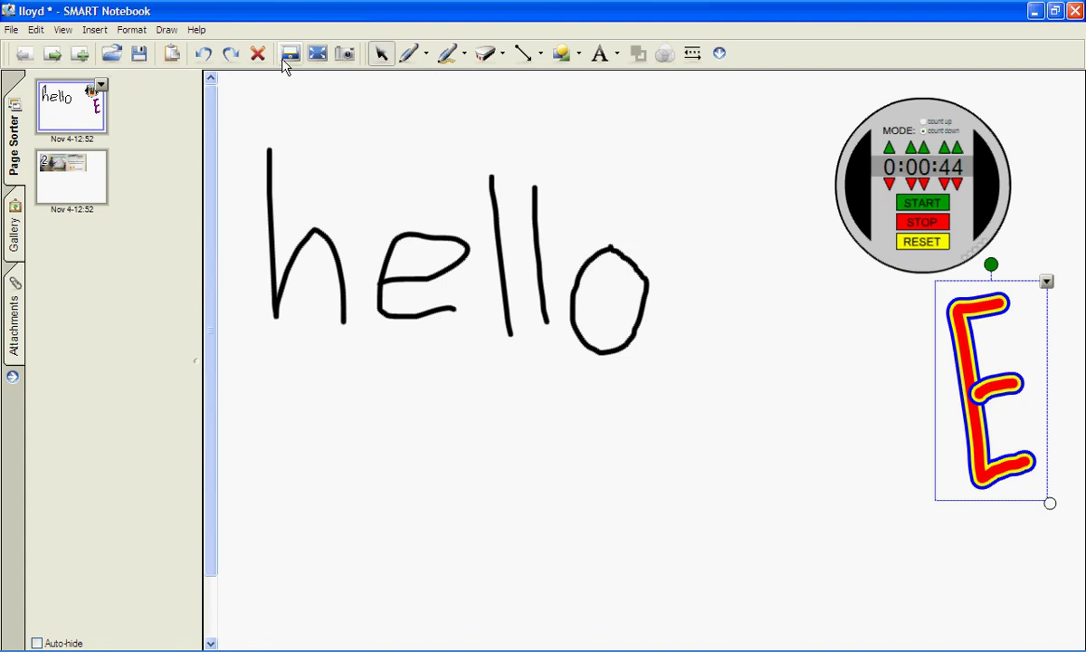
left_click(257, 55)
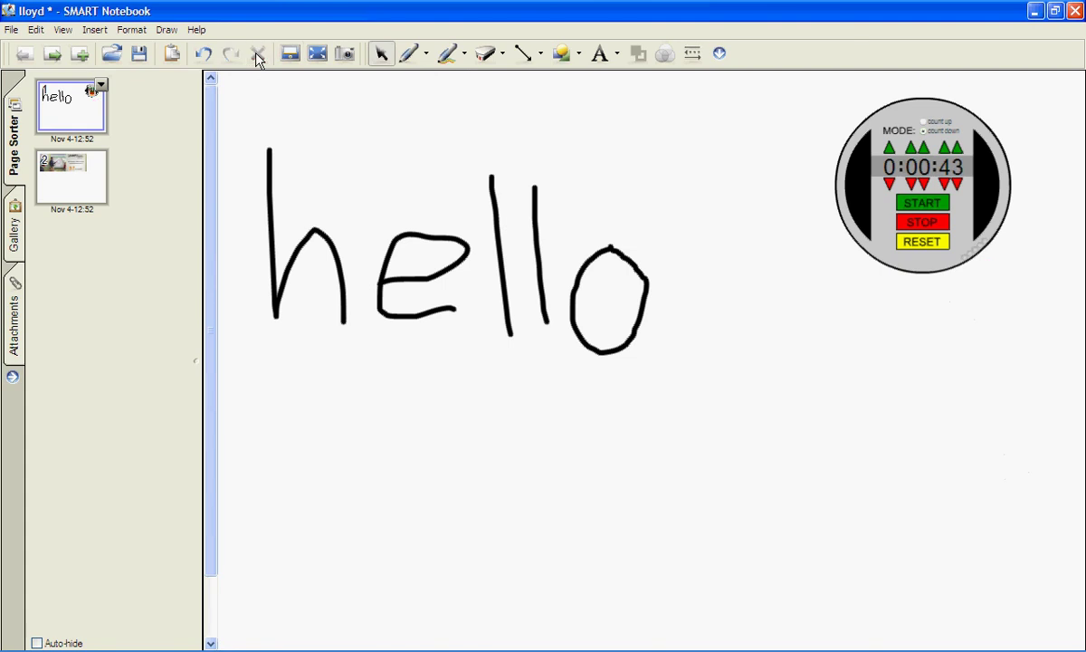
Draw two straight black lines one below the other beneath the handwritten "hello", and view the available line styles.
left_click(525, 56)
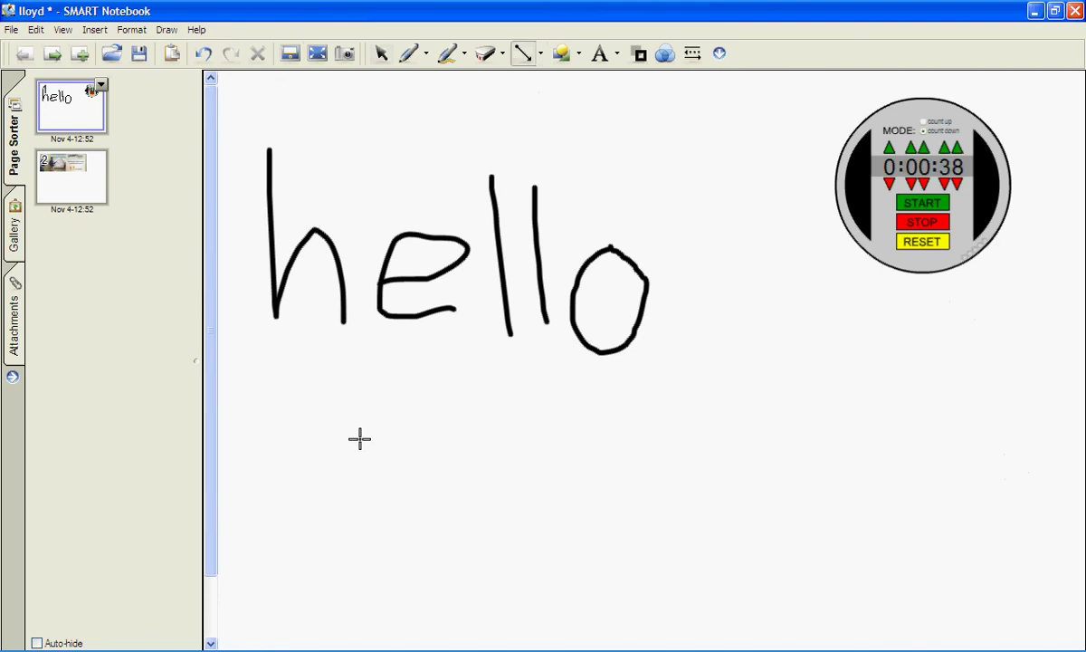
left_click_drag(359, 439, 788, 420)
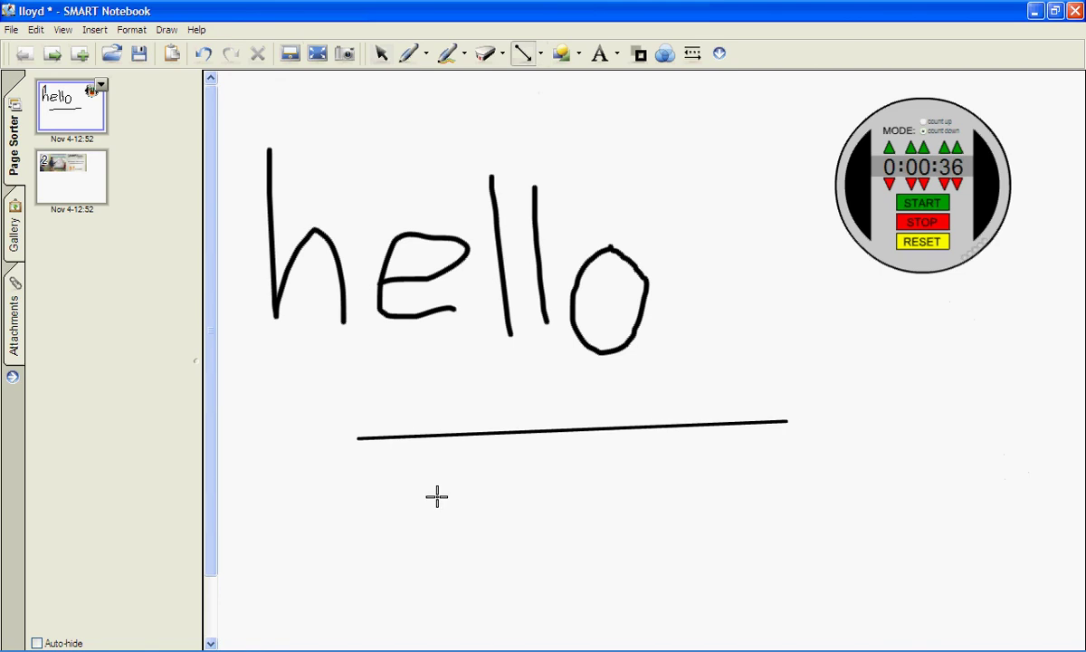
mouse_move(436, 495)
left_mouse_down()
mouse_move(696, 493)
mouse_move(757, 339)
mouse_move(653, 177)
mouse_move(414, 77)
left_mouse_up()
left_click_drag(307, 120, 876, 484)
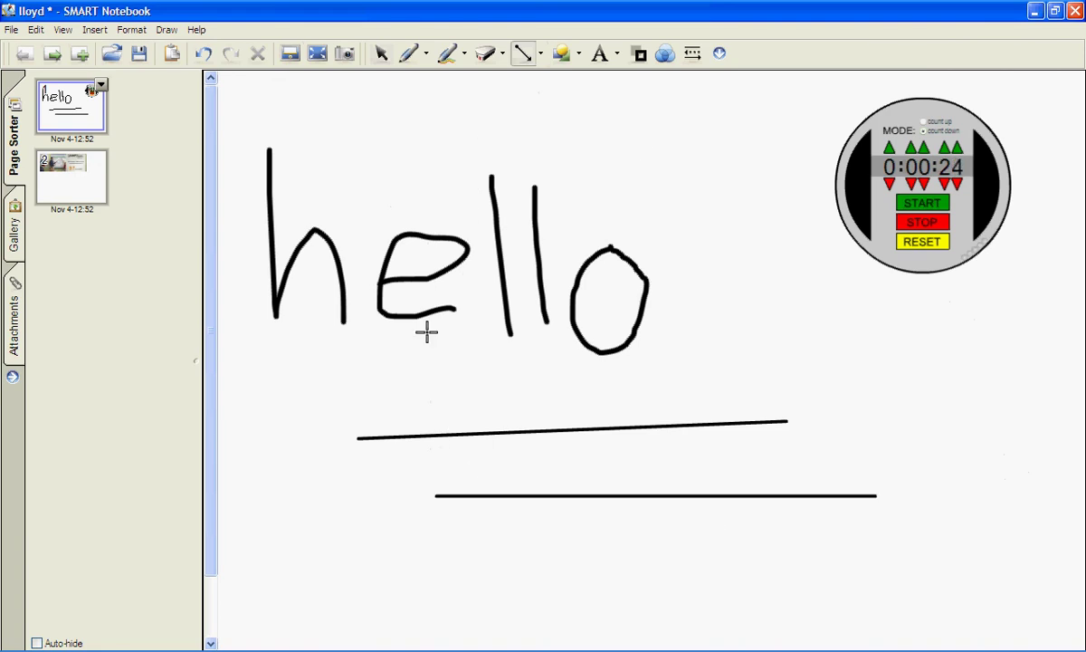
left_click(542, 55)
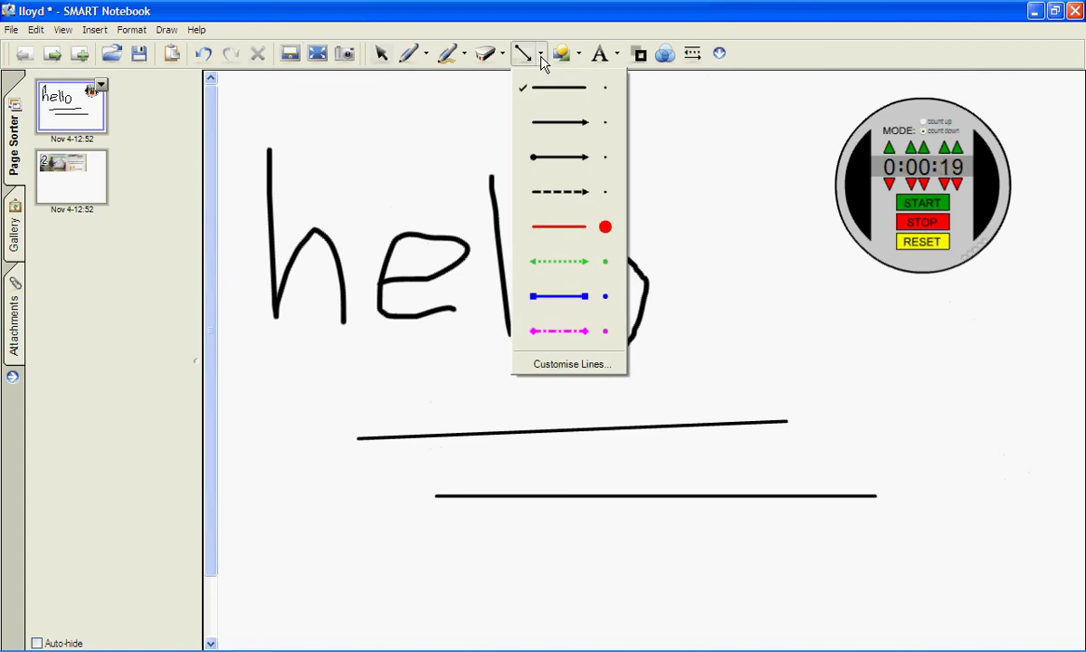
left_click(541, 57)
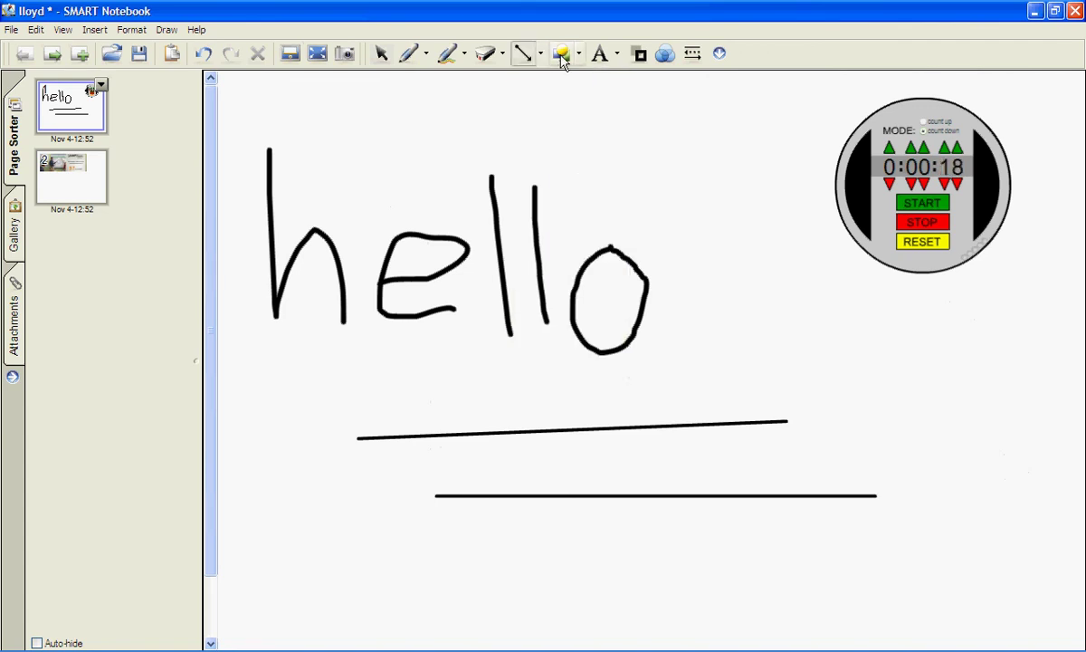
Draw a large five-pointed star to the right of "hello", overlapping the timer and the ends of both lines.
left_click(578, 54)
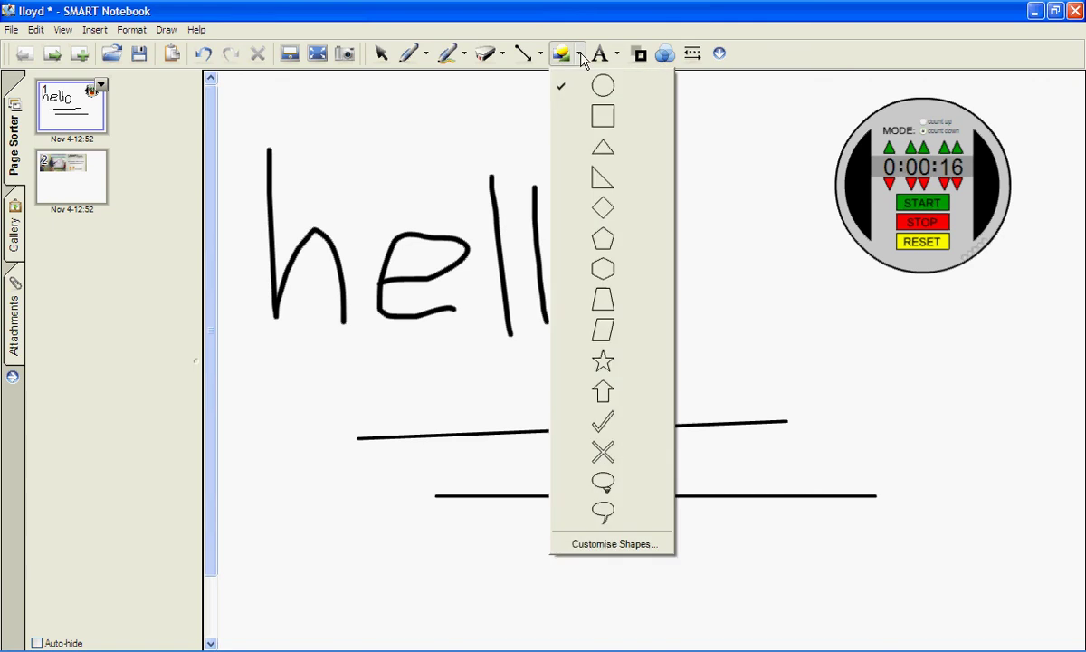
left_click(588, 359)
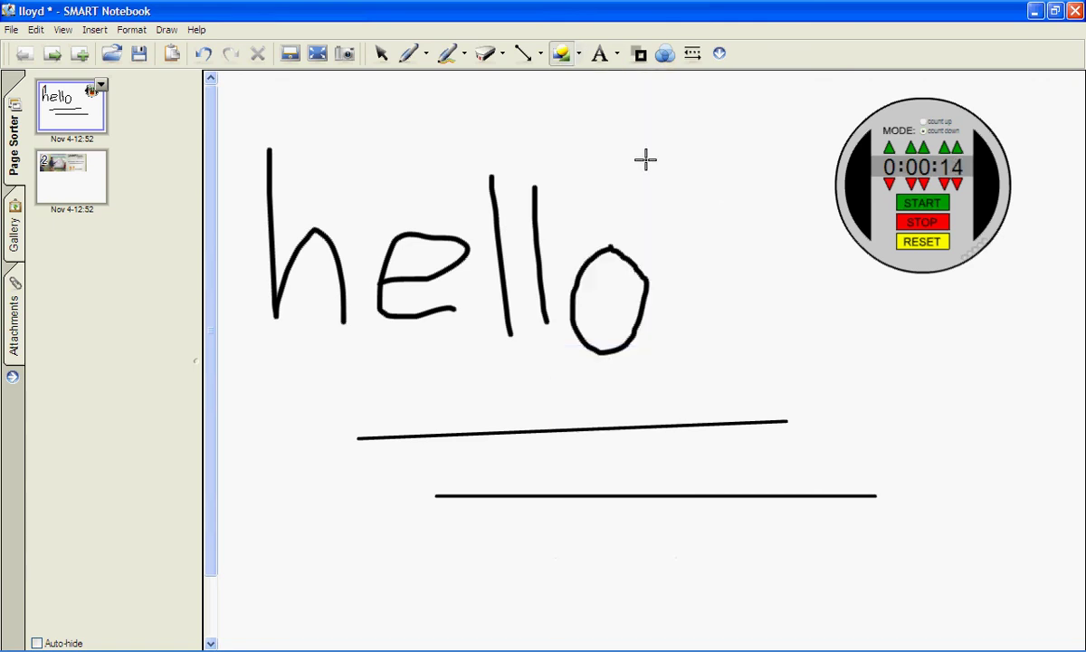
left_click_drag(645, 160, 1010, 523)
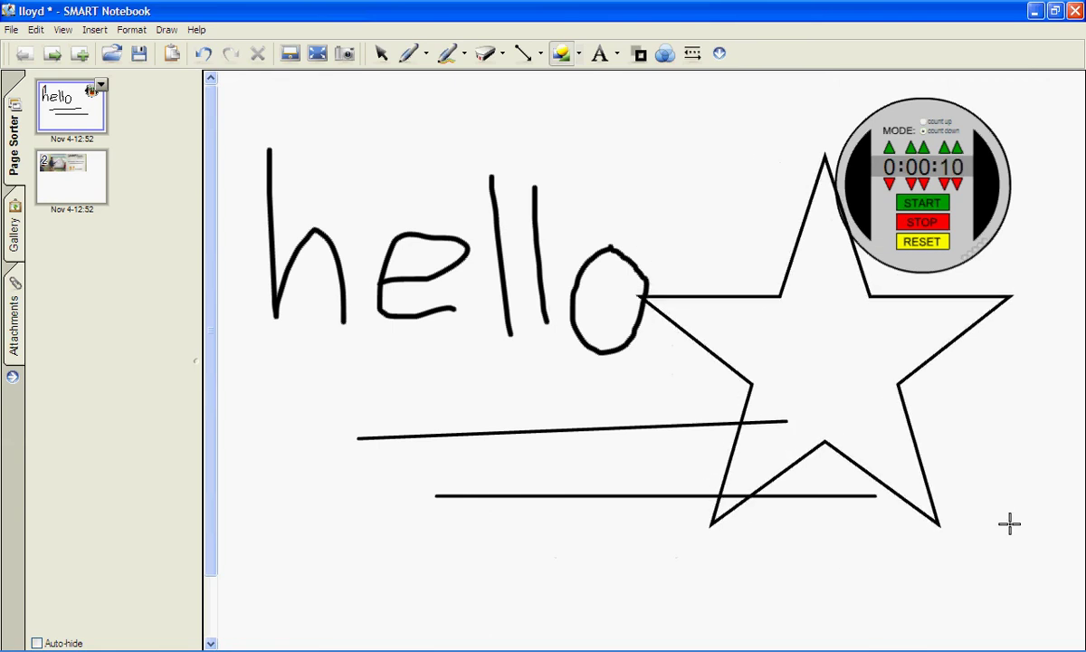
Stretch the upper line's left end outward and level it with the right end, and view the line's object options.
left_click(381, 54)
left_click(768, 295)
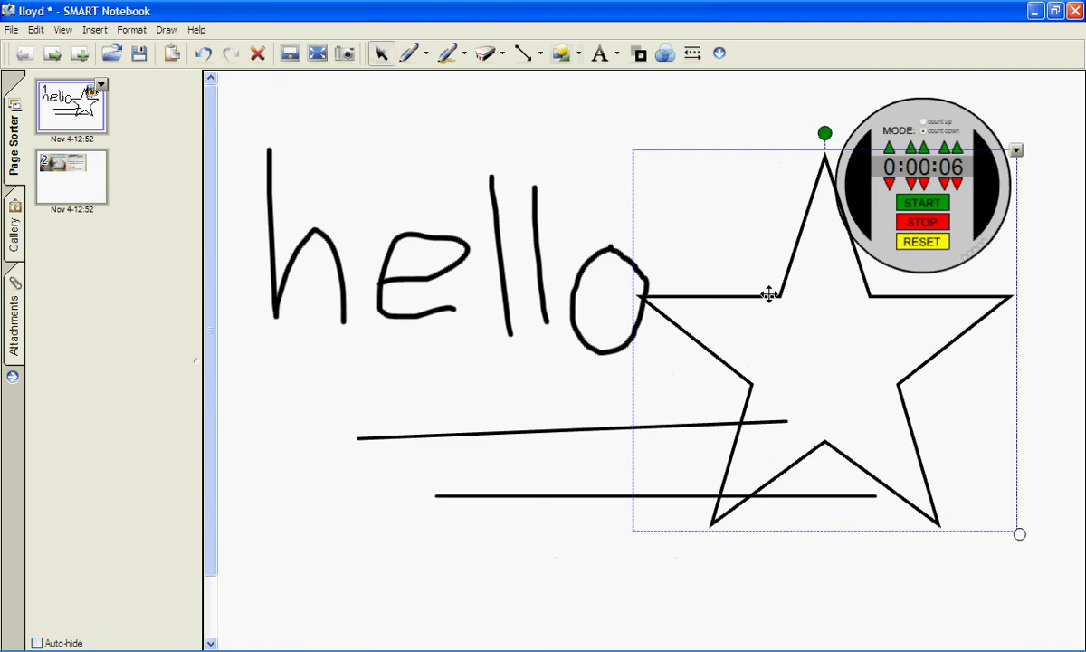
left_click(572, 428)
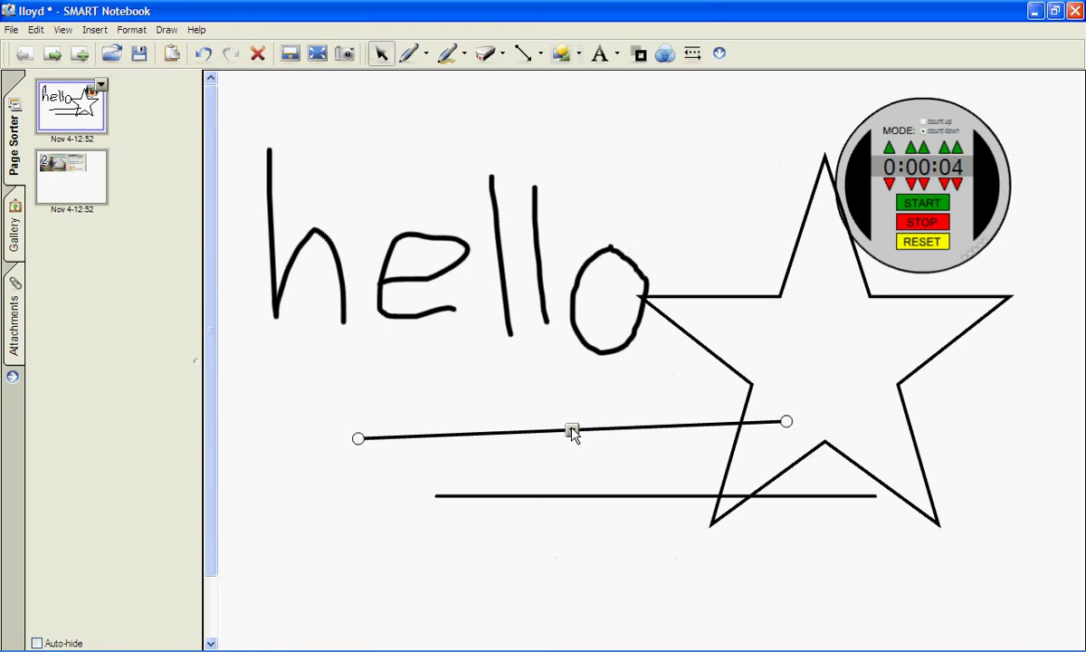
left_click_drag(358, 438, 300, 419)
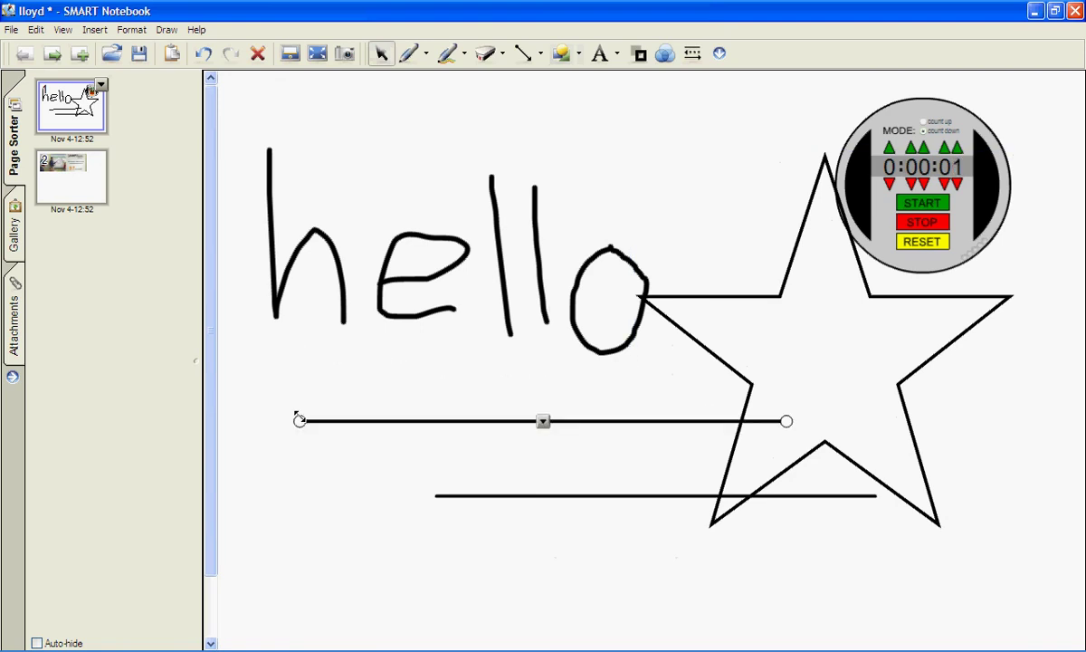
left_click(542, 422)
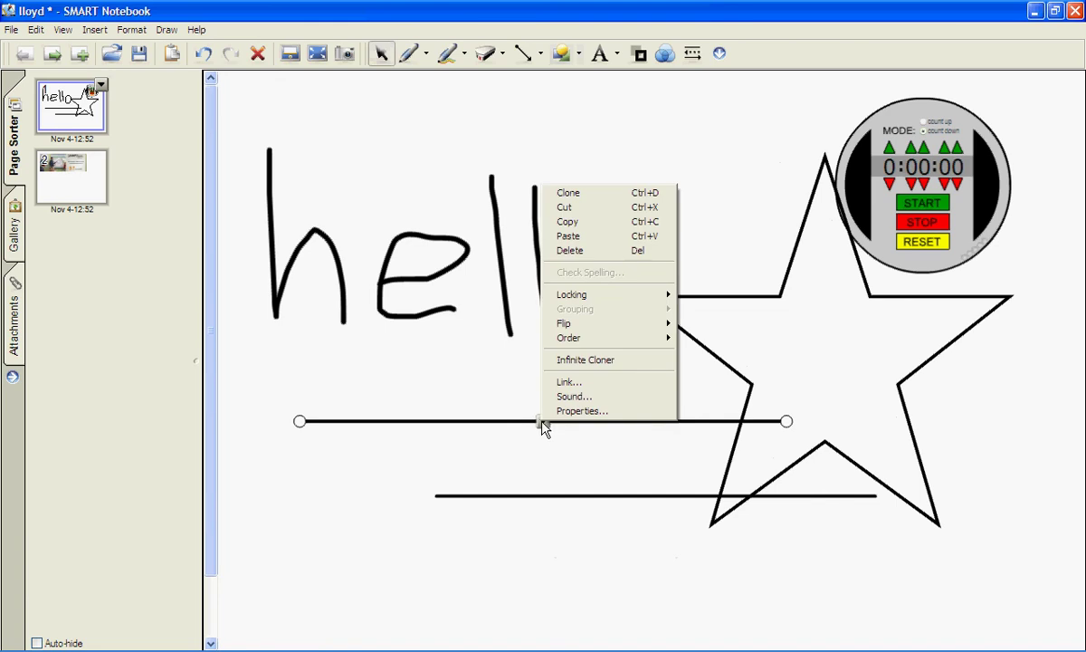
left_click(401, 386)
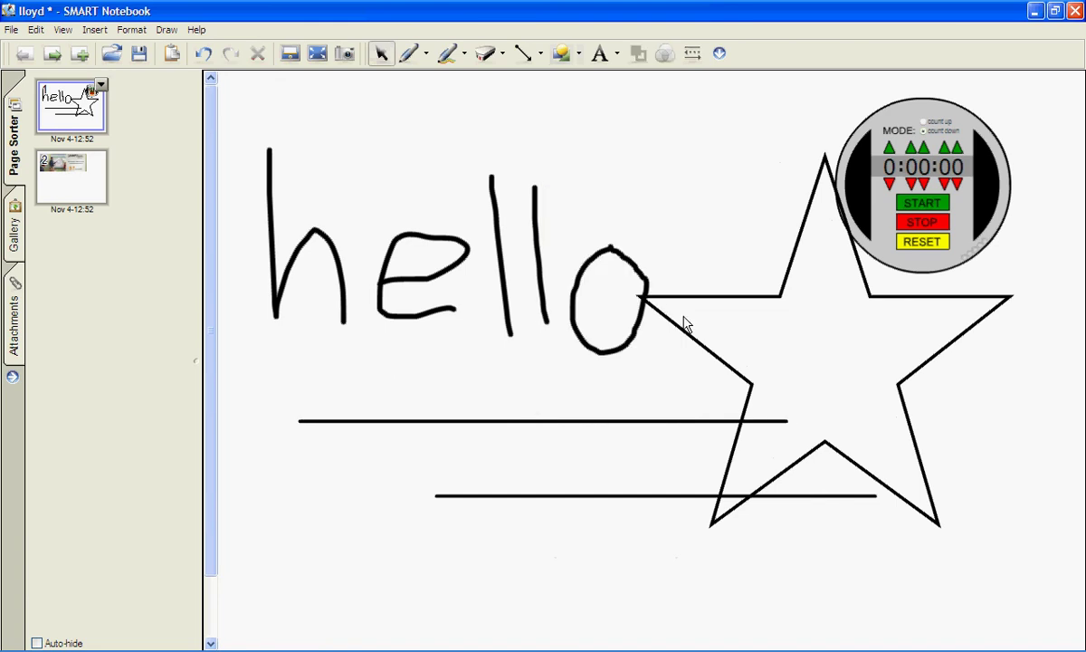
Rotate the star slightly anticlockwise, shrink it to about half size and move it over the left ends of the lines.
left_click(771, 293)
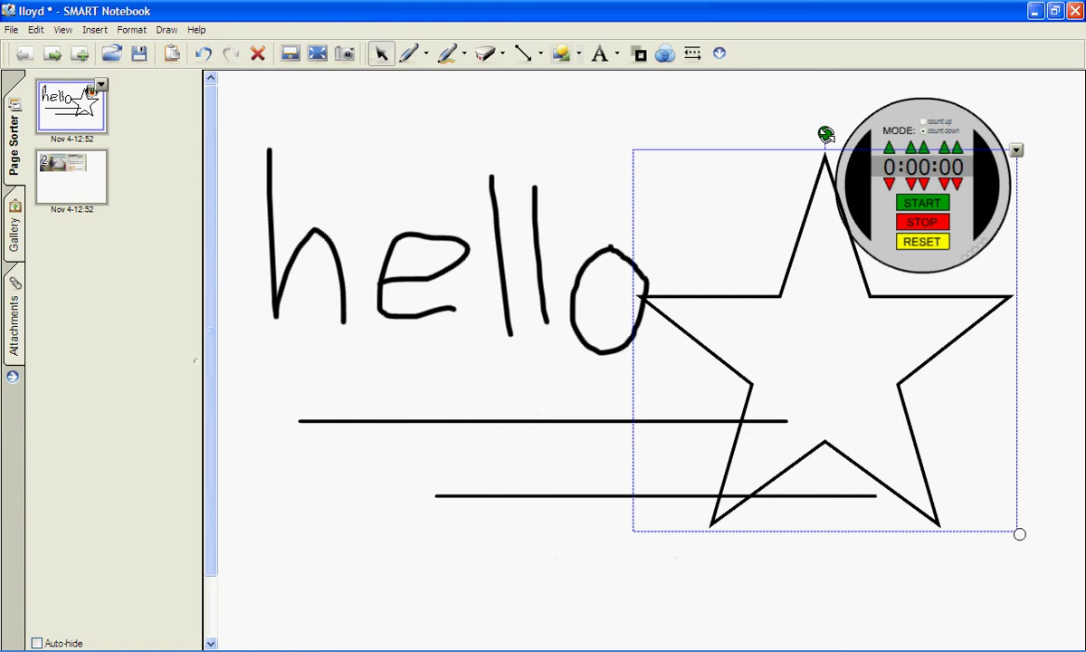
left_click_drag(824, 133, 786, 137)
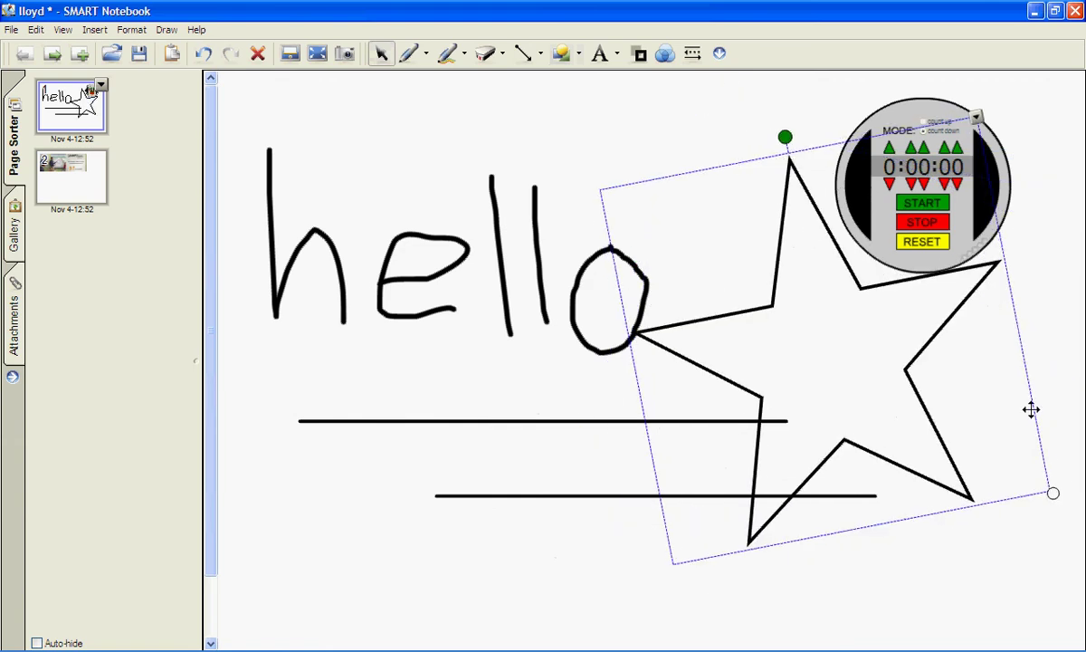
left_click_drag(1052, 492, 839, 387)
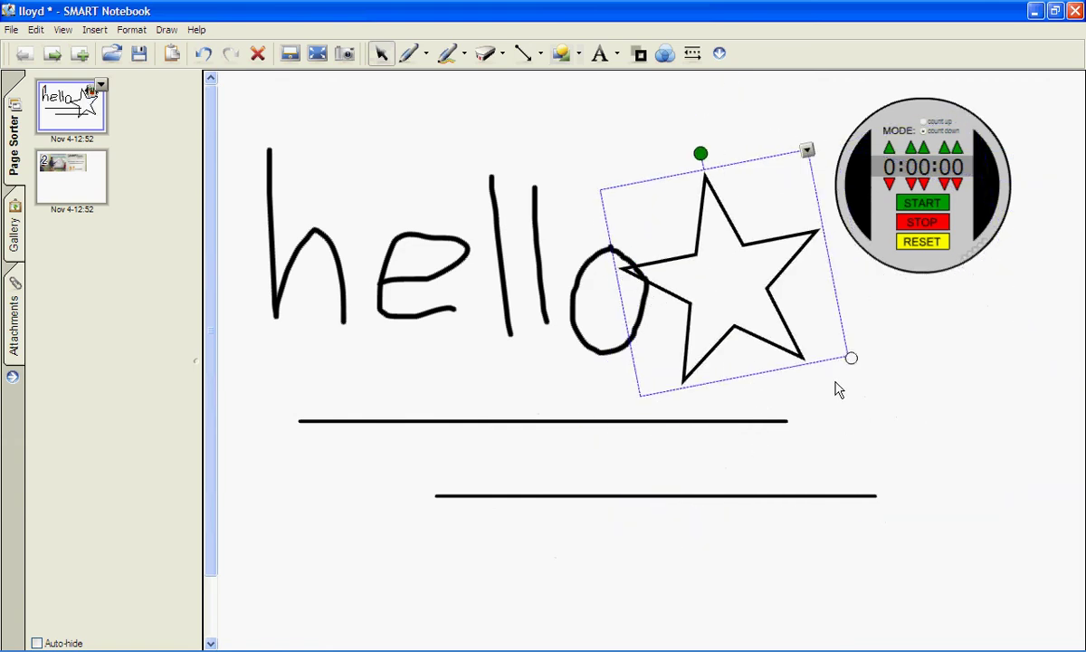
left_click_drag(715, 261, 401, 467)
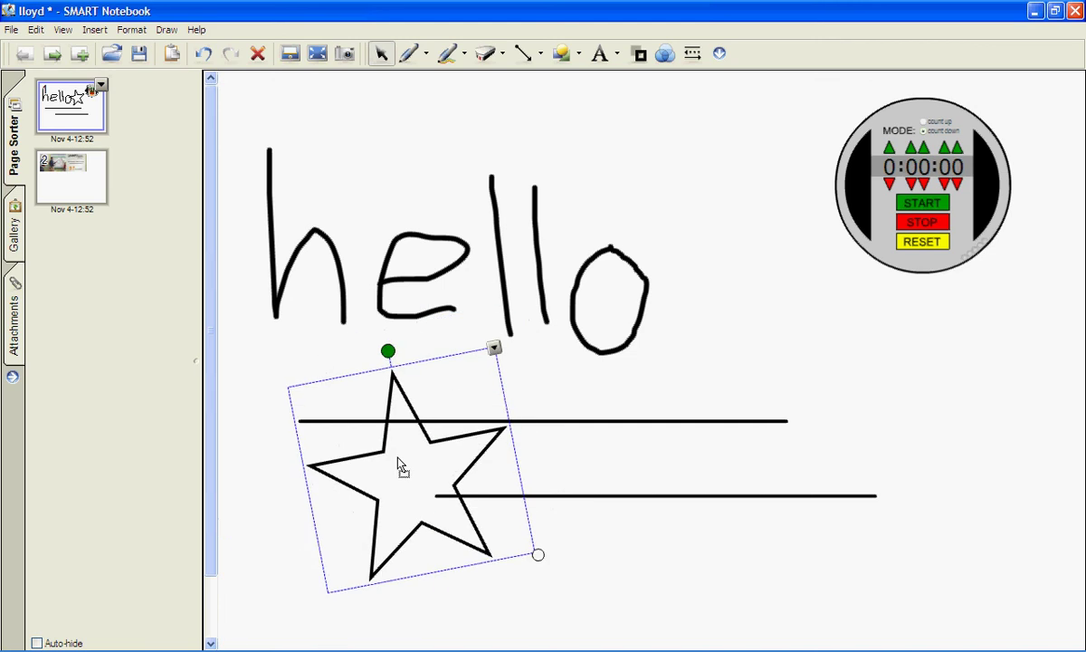
Shrink the SMART Board picture on page 2 to a little over half its size.
left_click(69, 161)
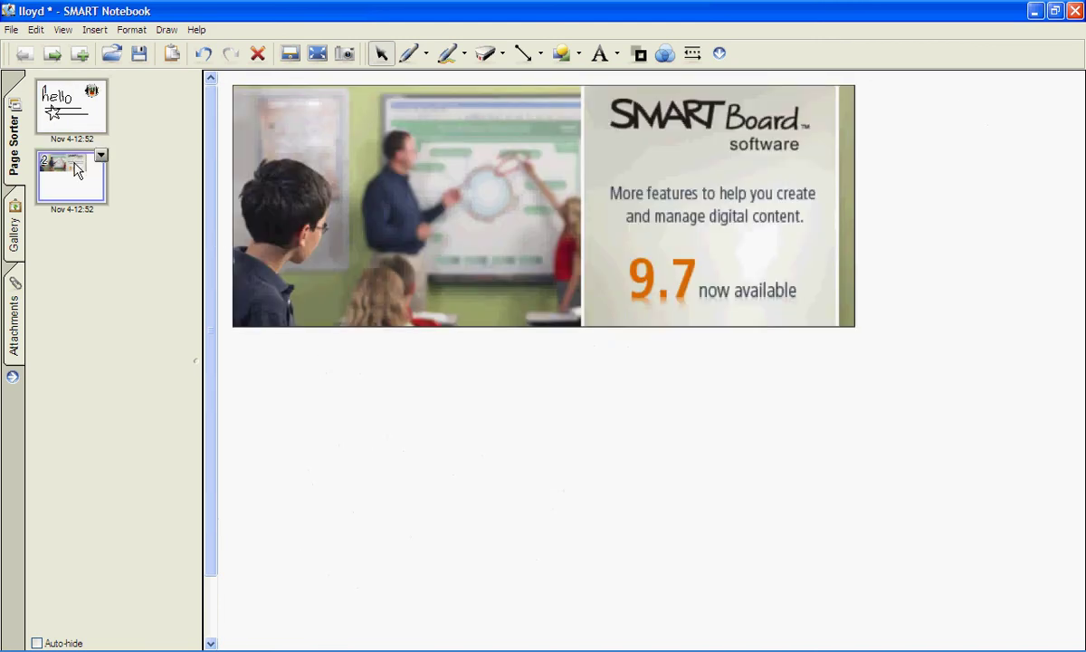
left_click(562, 199)
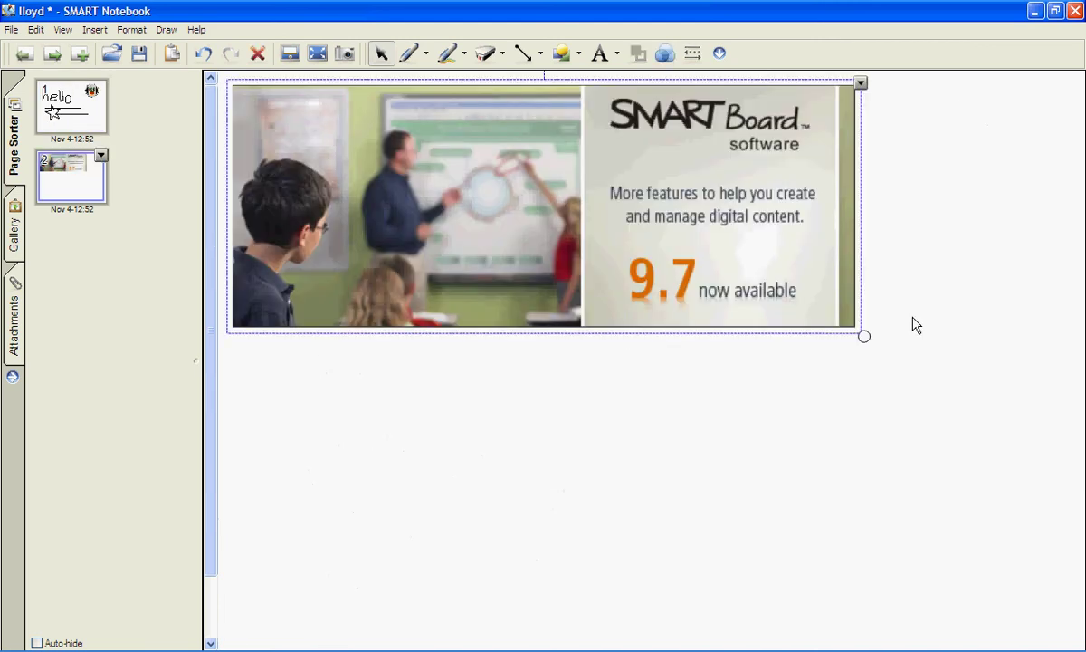
left_click_drag(863, 337, 597, 226)
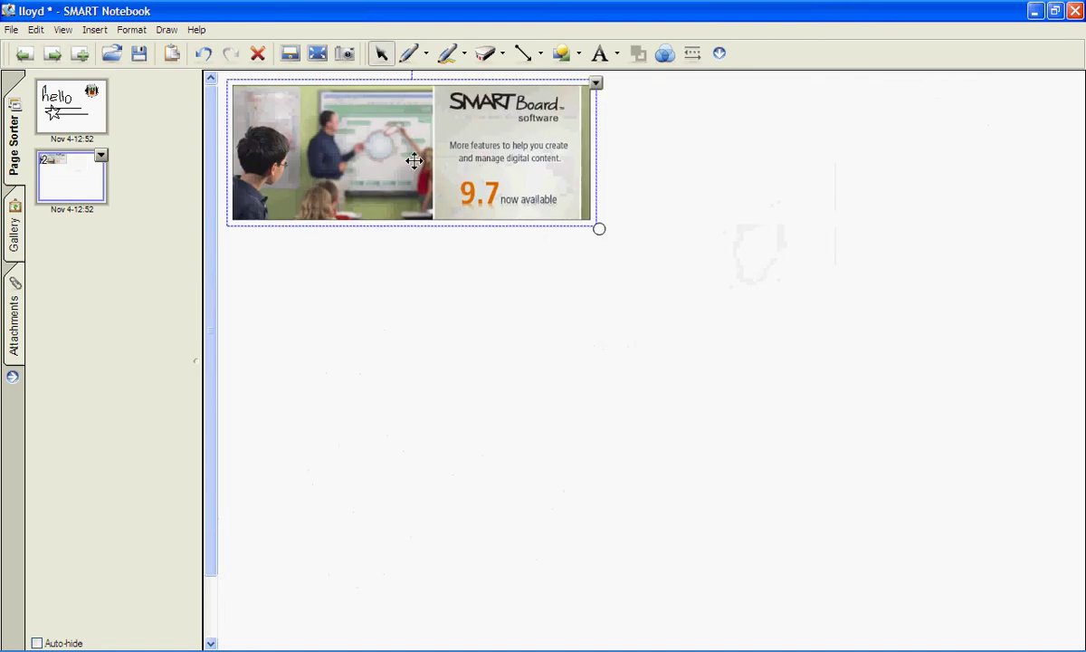
Move the page 2 picture down to the lower middle, rotate it anticlockwise, and undo both changes.
left_click_drag(453, 153, 638, 482)
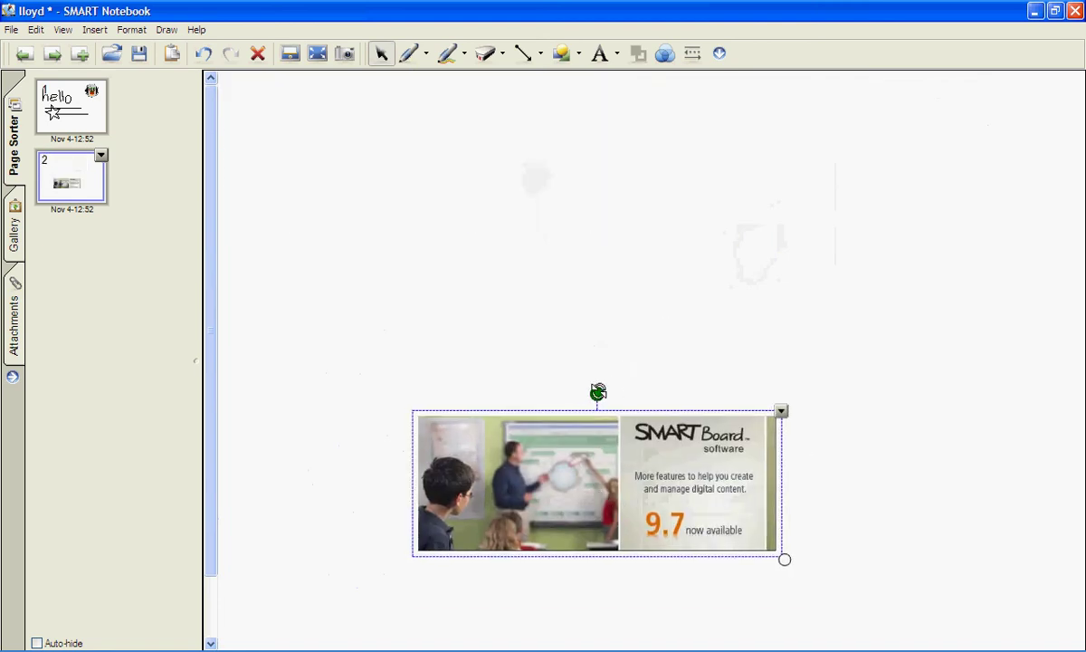
left_click_drag(597, 393, 554, 437)
left_click(669, 300)
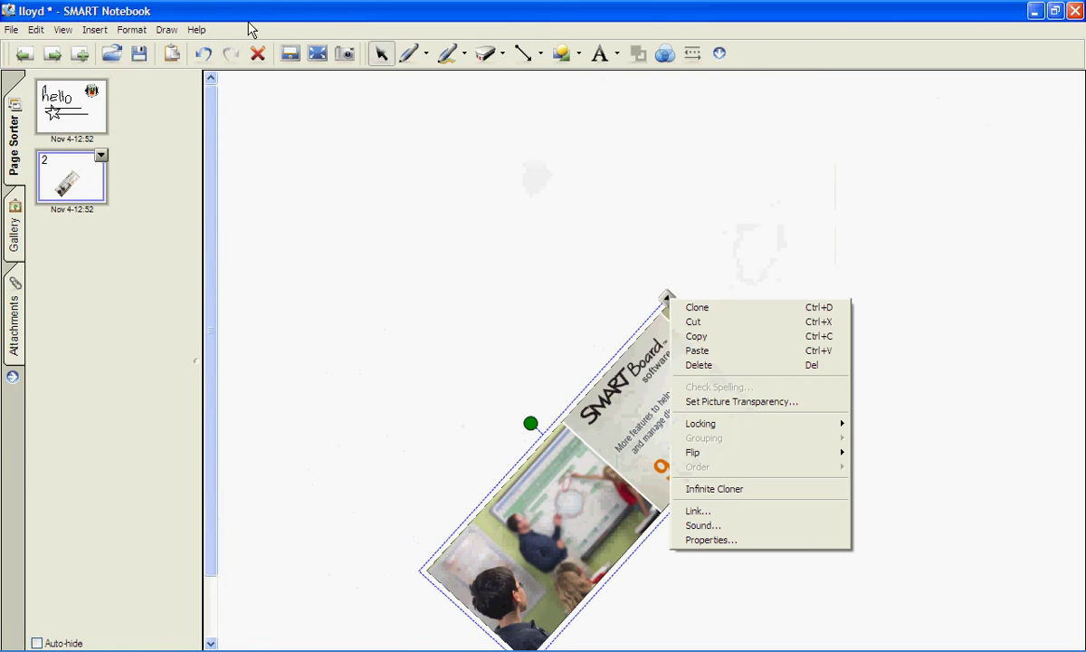
left_click(203, 54)
left_click(203, 53)
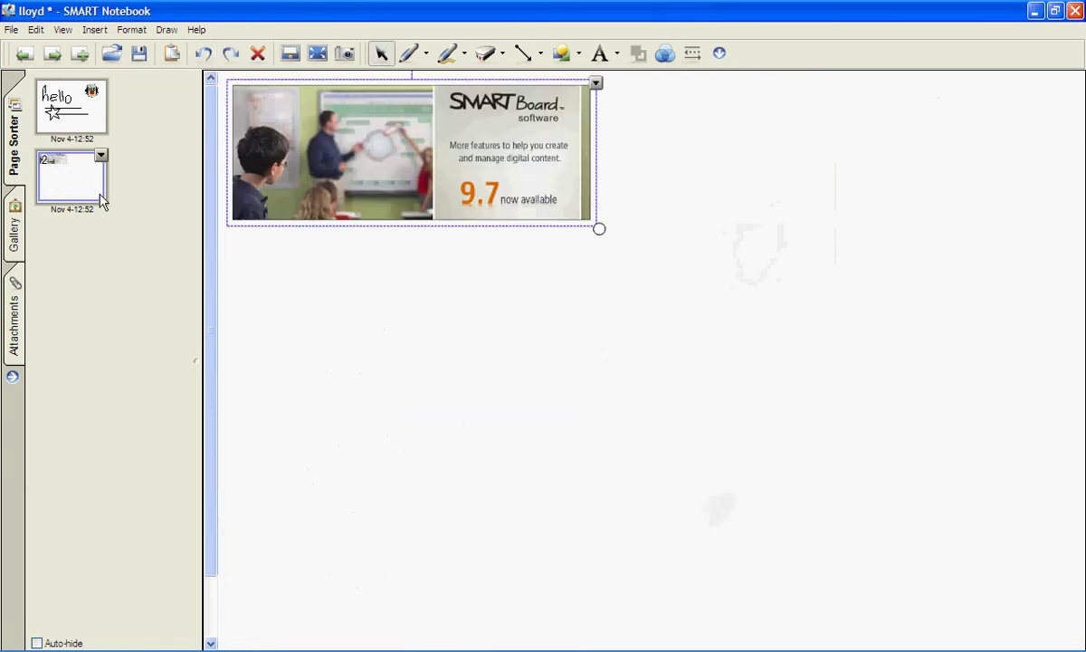
Return to page 1 and add the text "text box" above the letter o of the handwritten "hello".
left_click(78, 113)
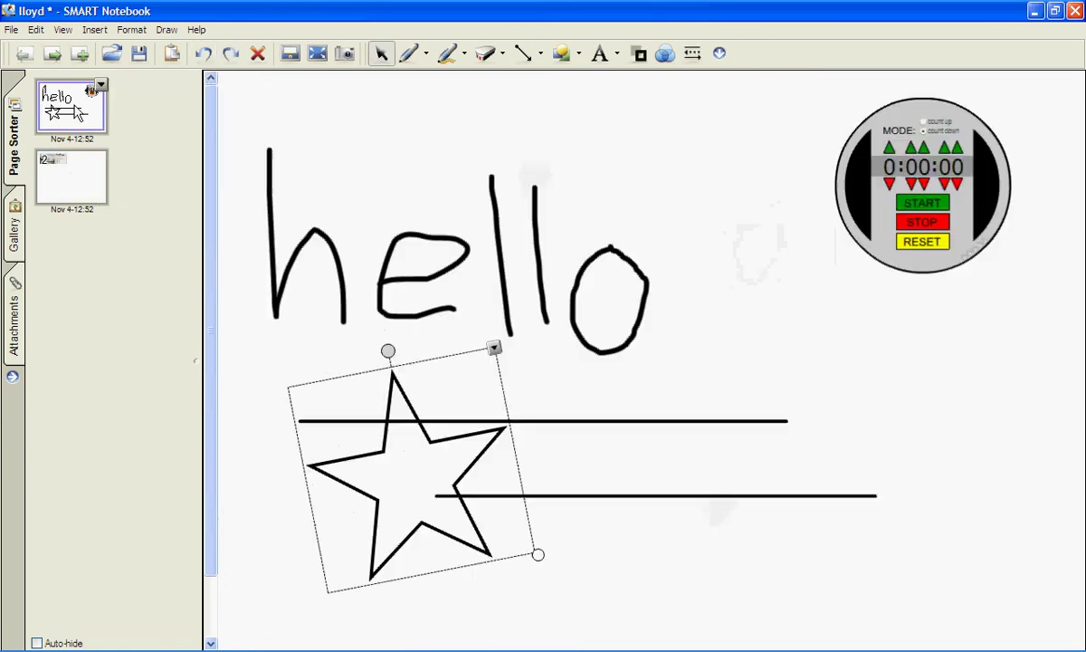
left_click(601, 56)
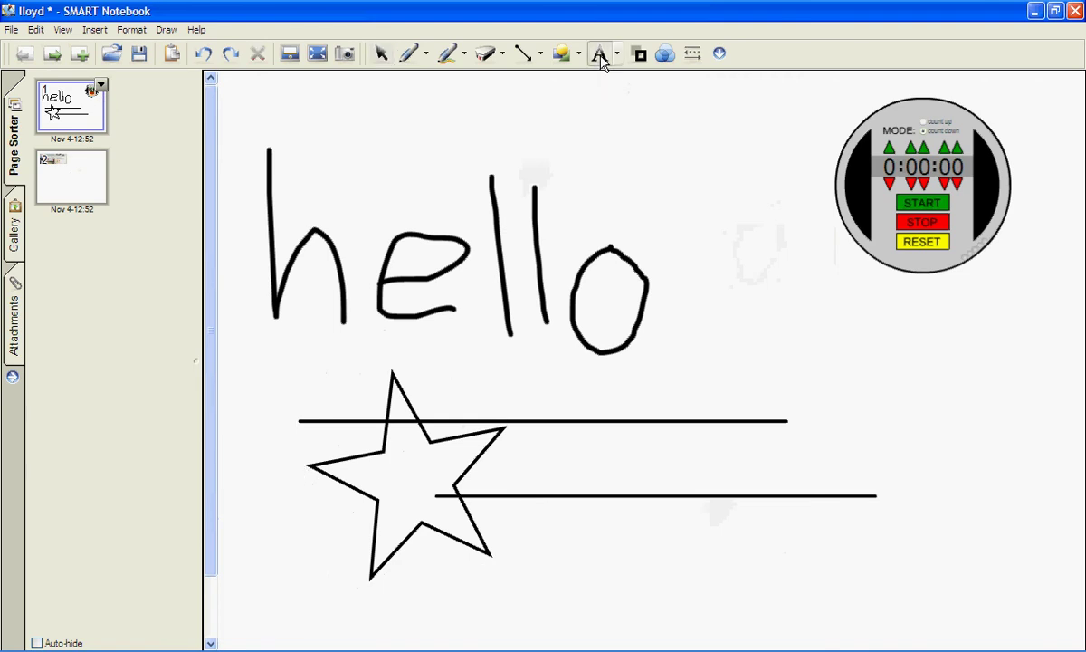
left_click(606, 163)
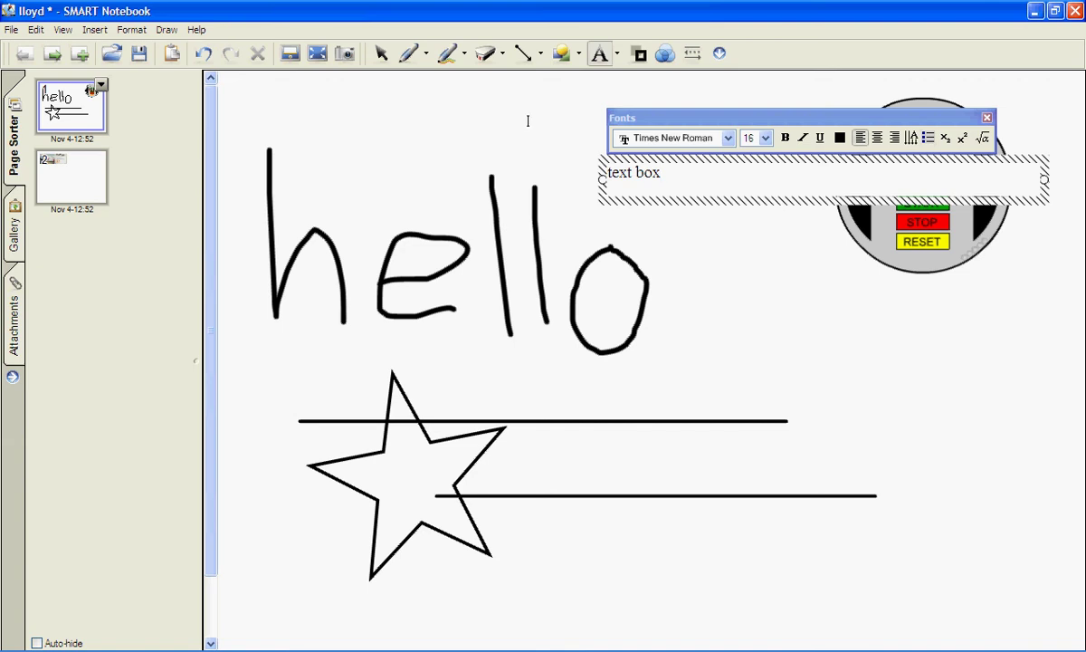
left_click(381, 54)
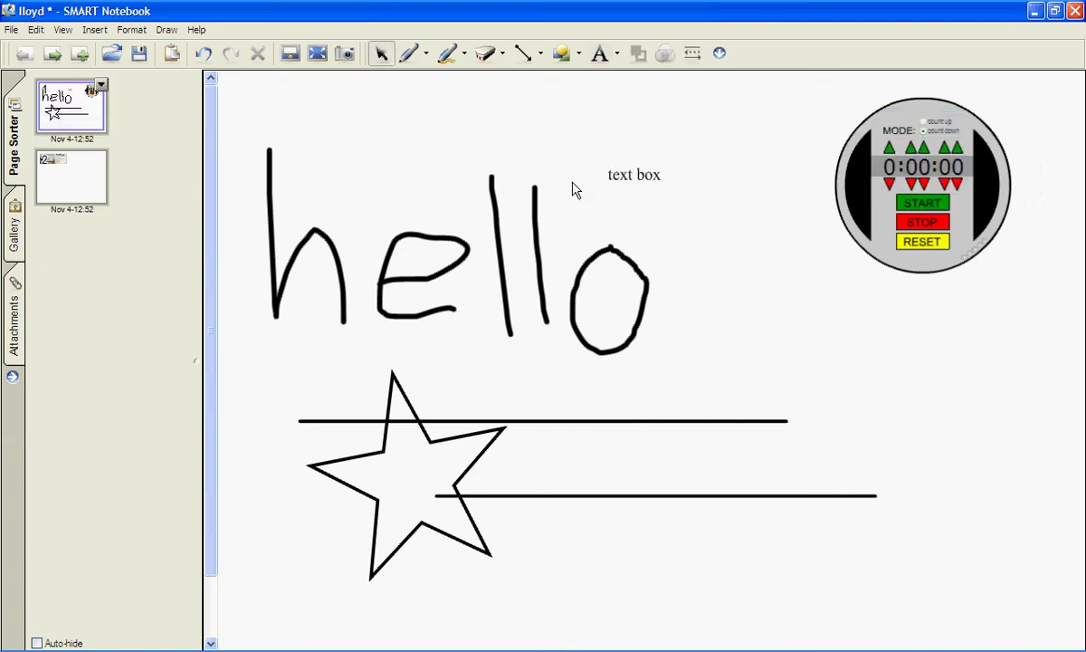
Enlarge the "text box" text to about twice its size and move it slightly upward, clear of the handwriting.
left_click(640, 172)
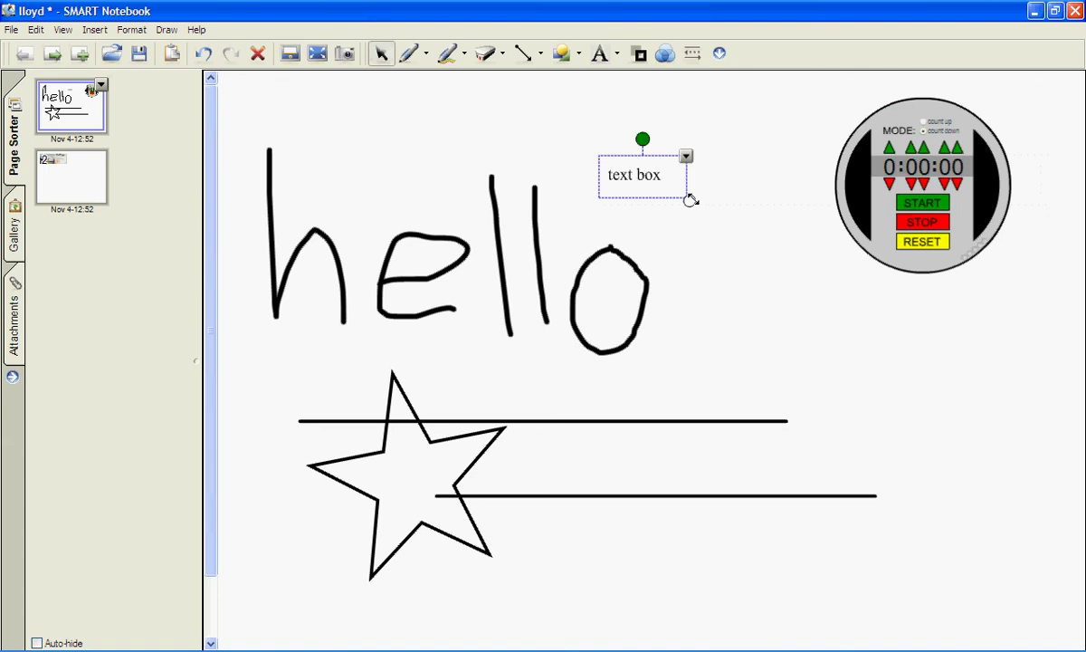
left_click_drag(690, 201, 771, 264)
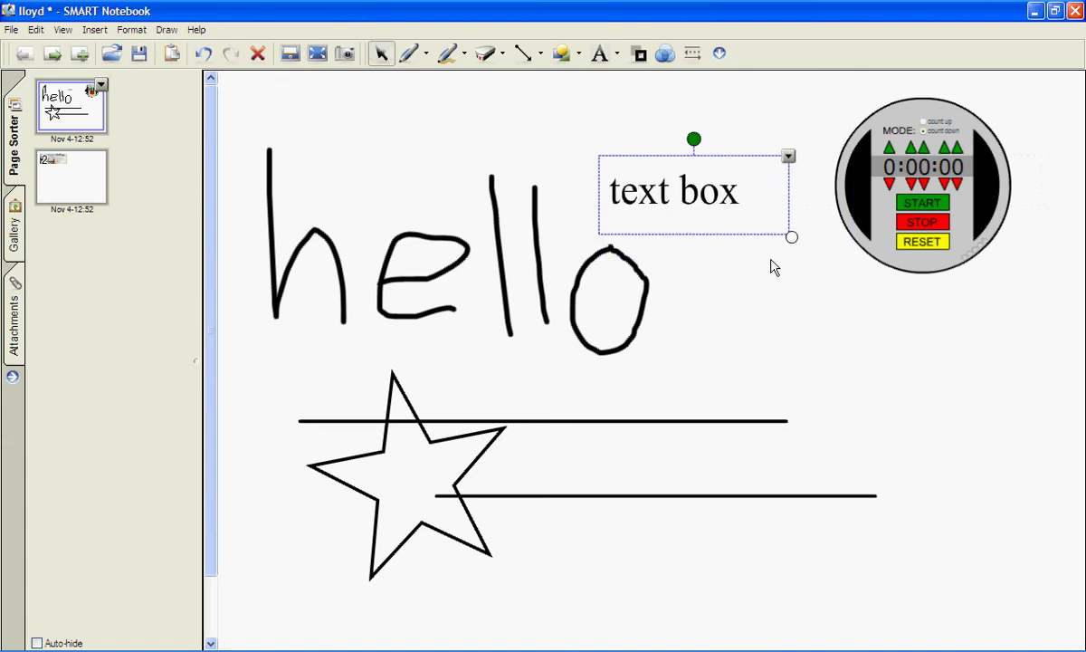
left_click(788, 157)
left_click(751, 187)
left_click_drag(752, 187, 745, 151)
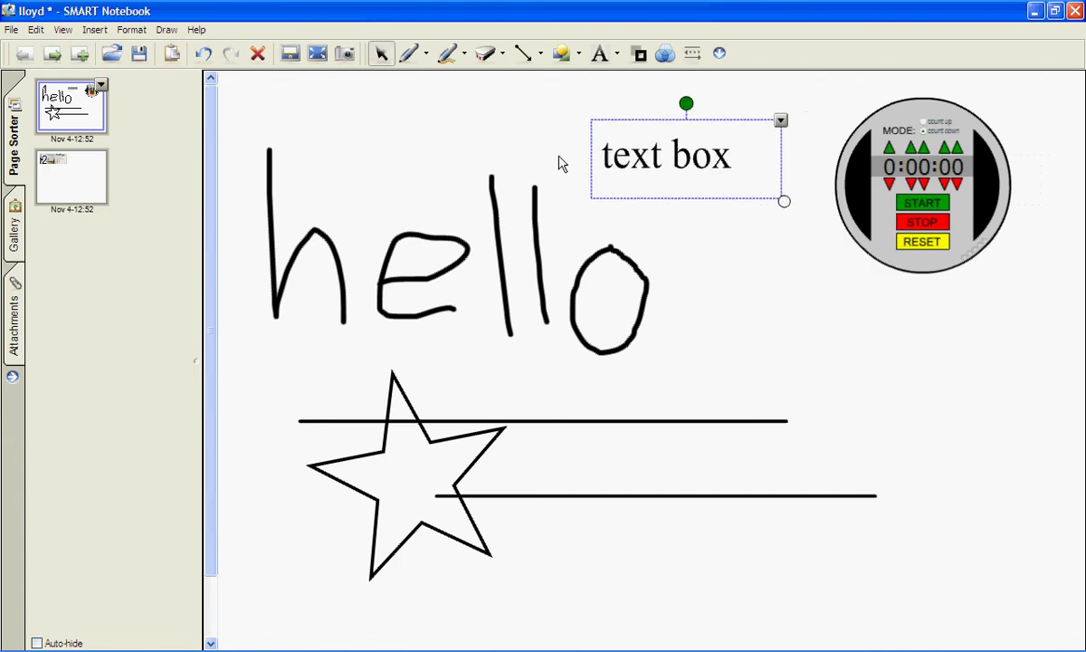
left_click(521, 136)
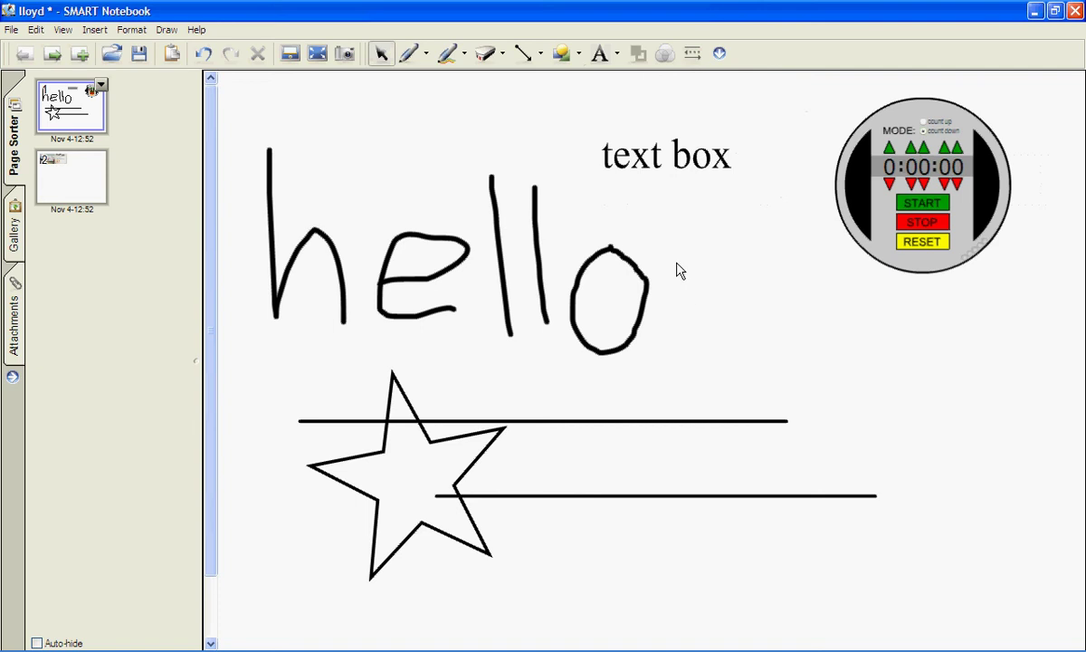
Give the star a red outline and a blue fill.
left_click(337, 462)
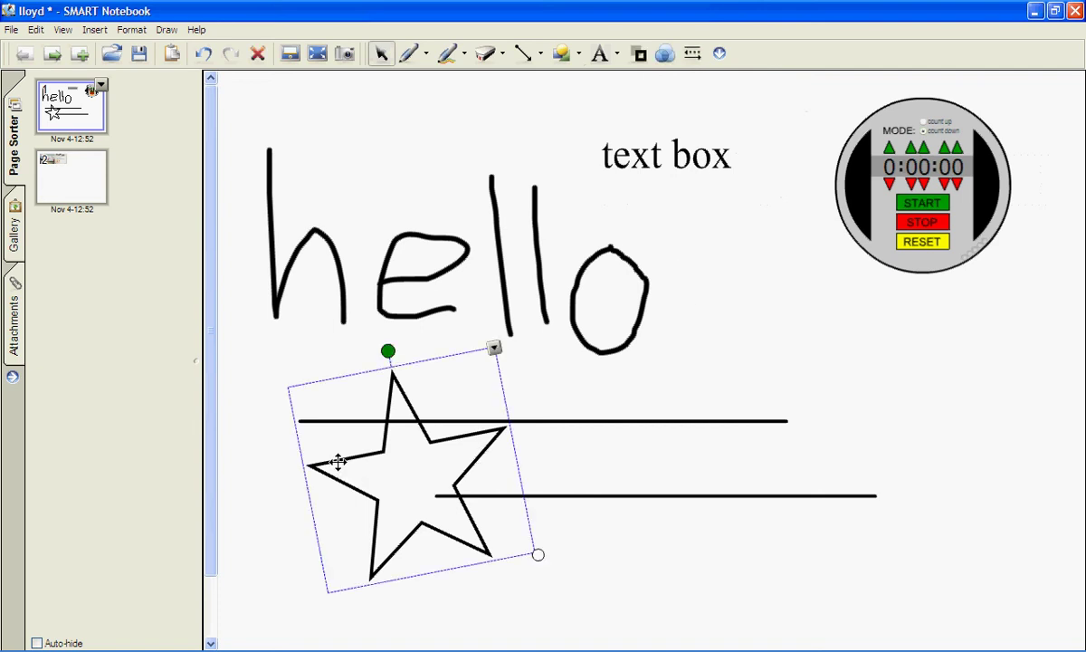
left_click(640, 56)
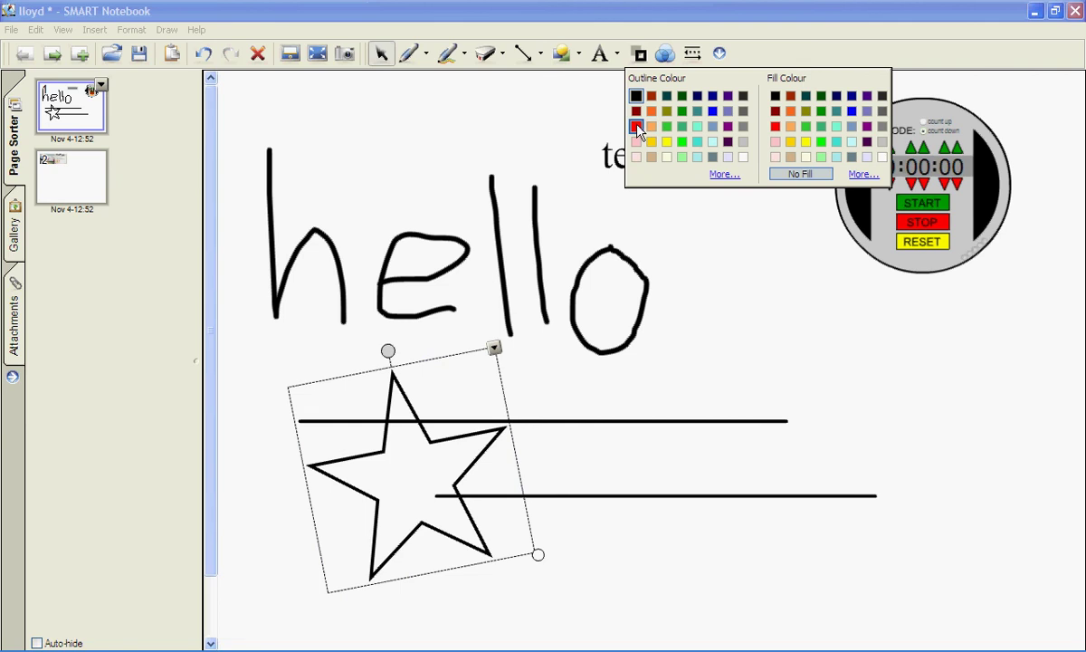
left_click(638, 127)
left_click(640, 54)
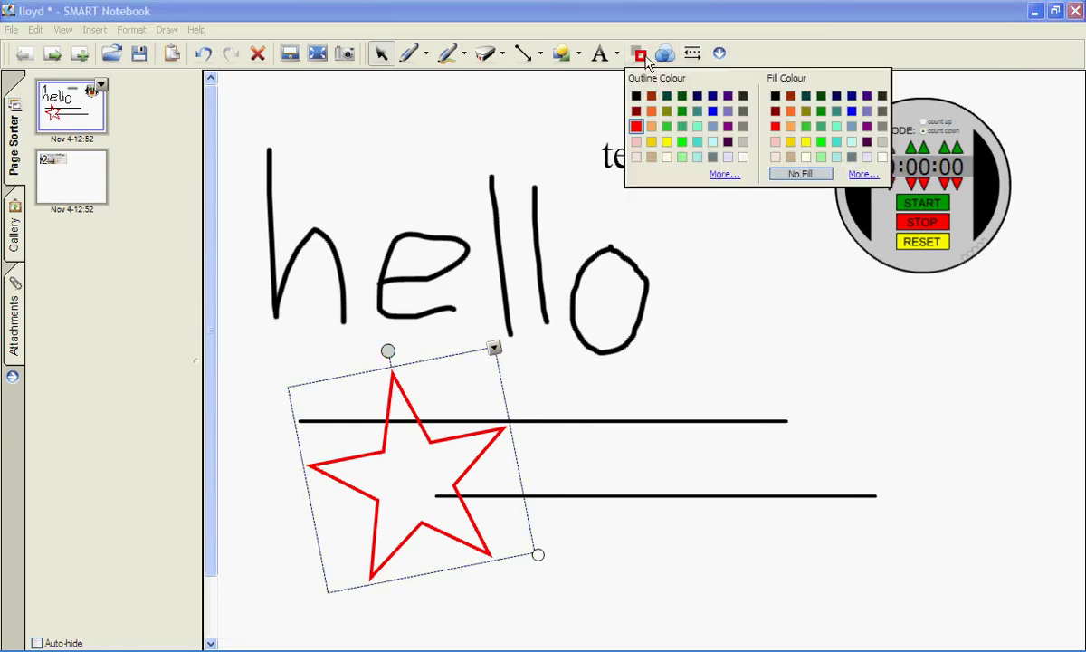
left_click(852, 112)
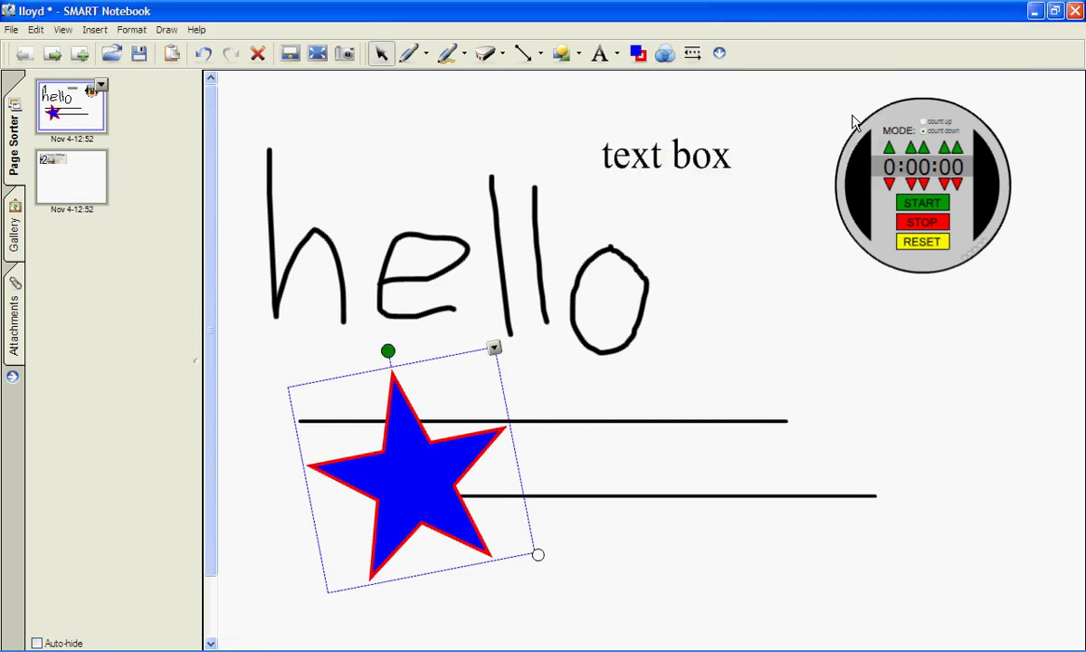
Make the star semi-transparent with the fourth transparency level and move it up so it overlaps the handwritten h and e.
left_click(664, 56)
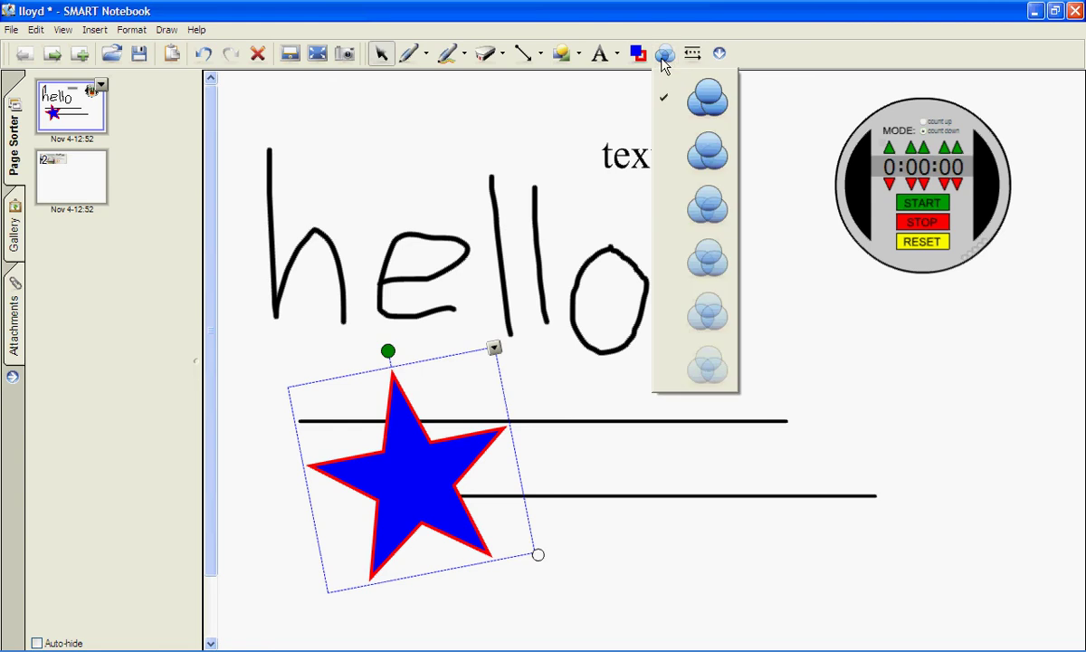
left_click(709, 254)
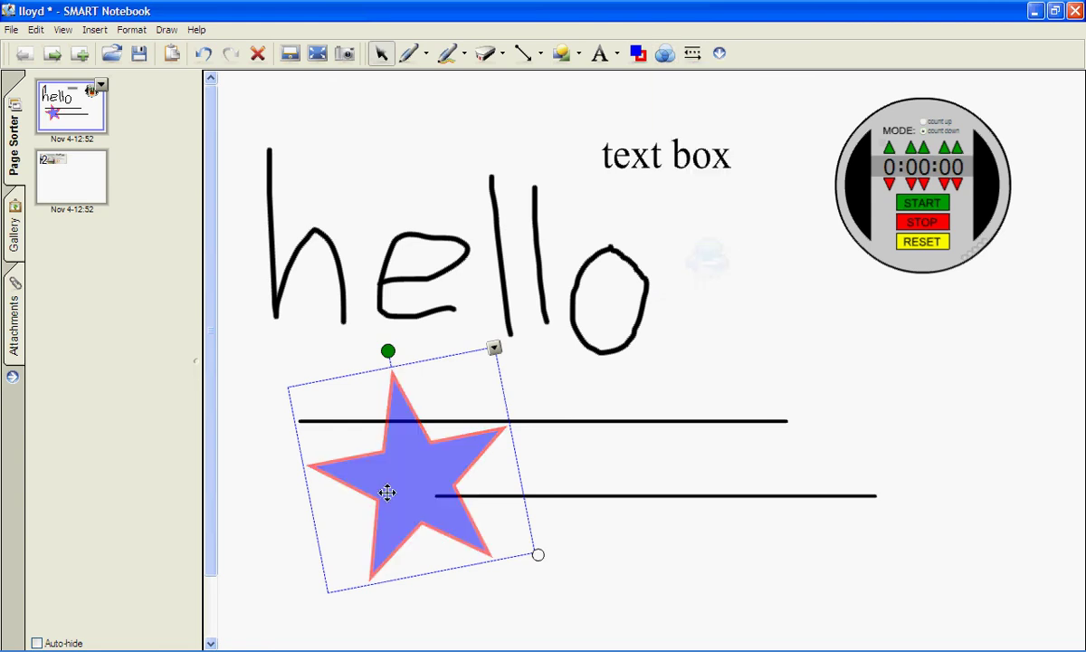
left_click_drag(386, 495, 353, 392)
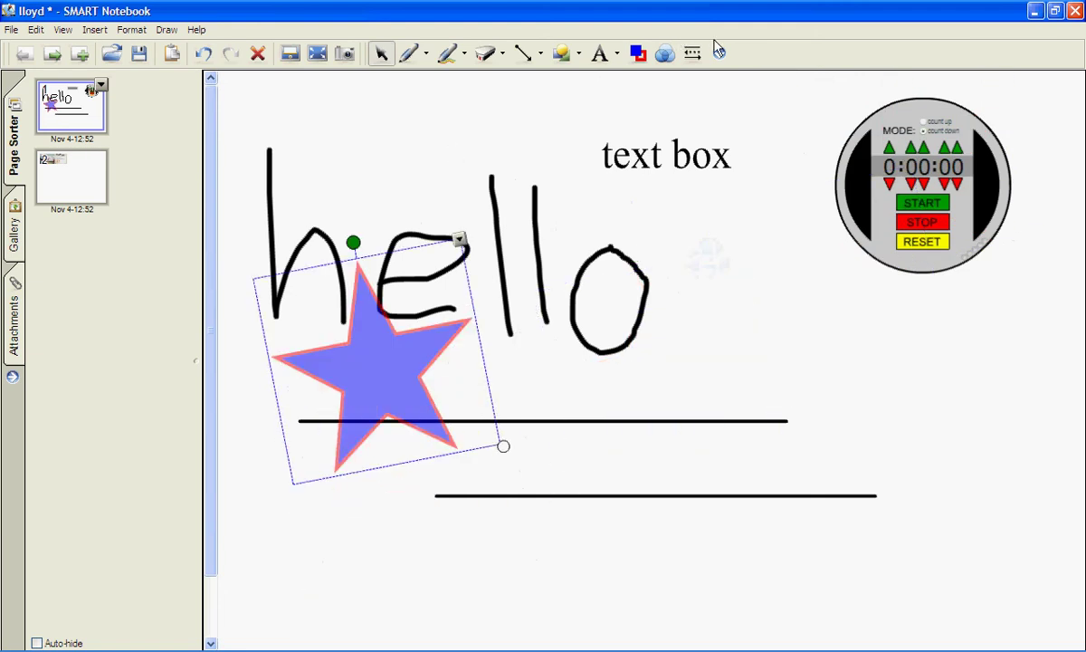
Thicken the star's outline in three successive increases until it is a broad band around the fill.
left_click(694, 53)
left_click(747, 175)
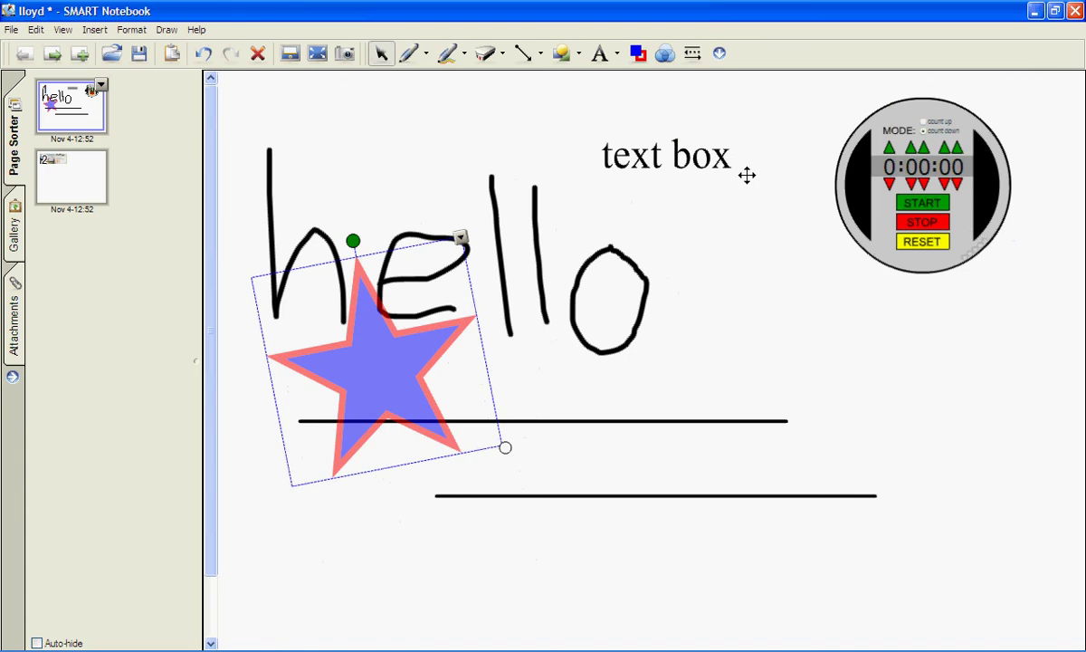
left_click(693, 52)
left_click(739, 205)
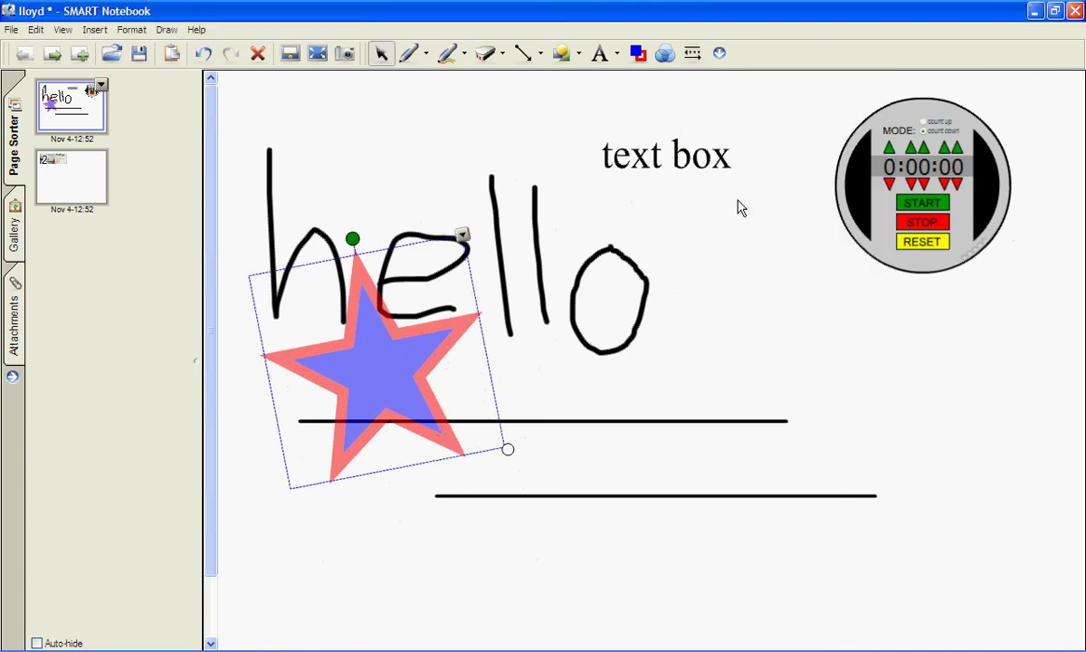
left_click(689, 54)
left_click(732, 240)
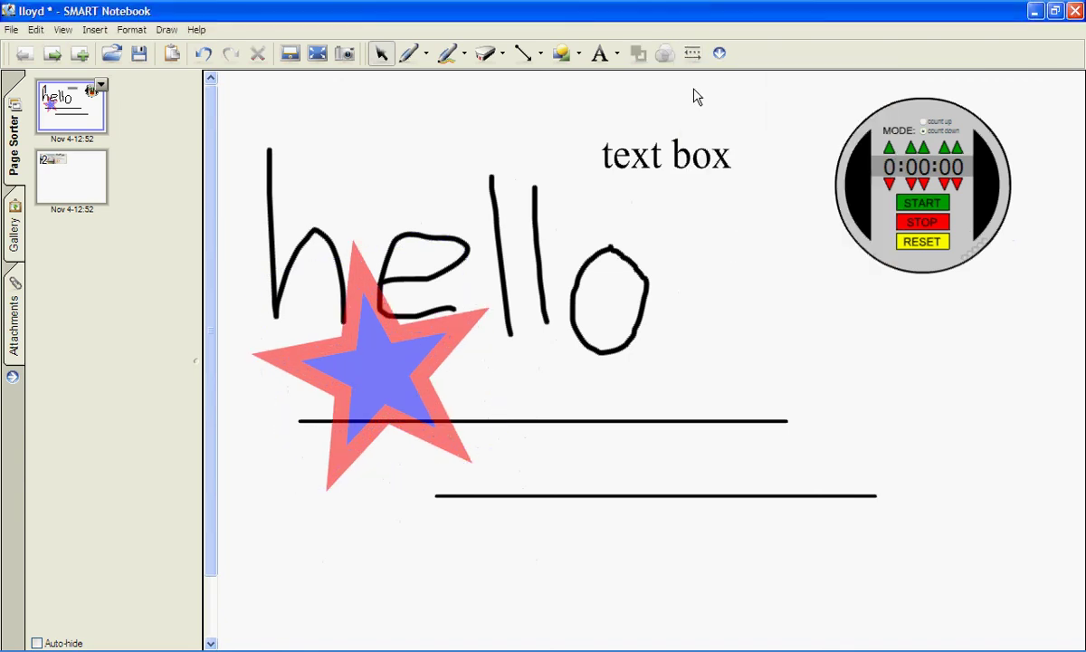
left_click(457, 261)
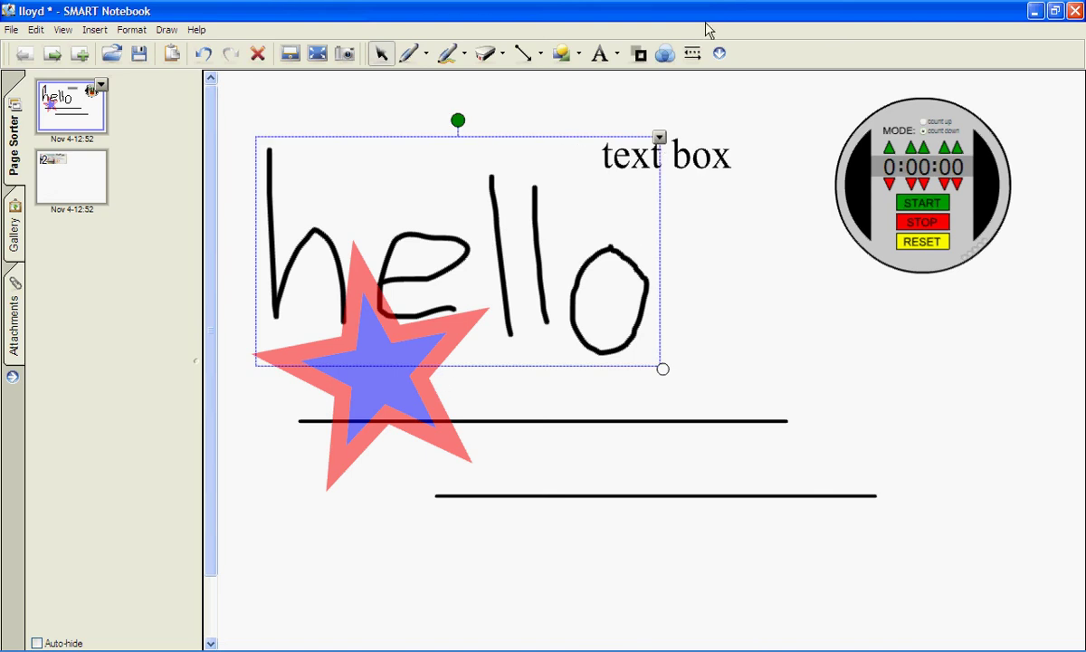
left_click(702, 179)
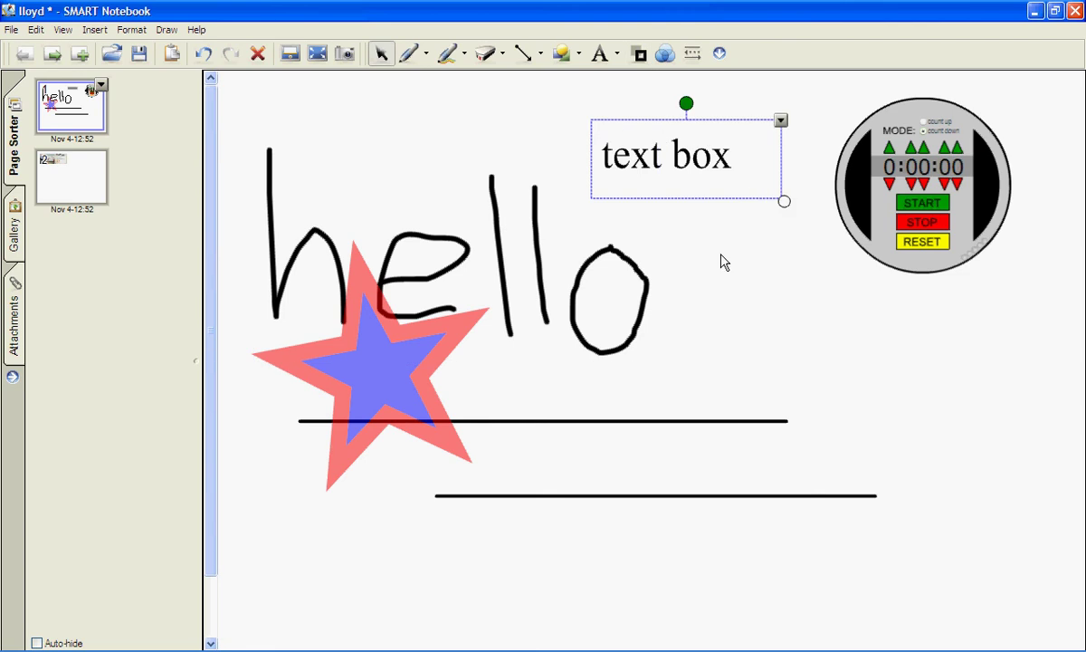
left_click(681, 246)
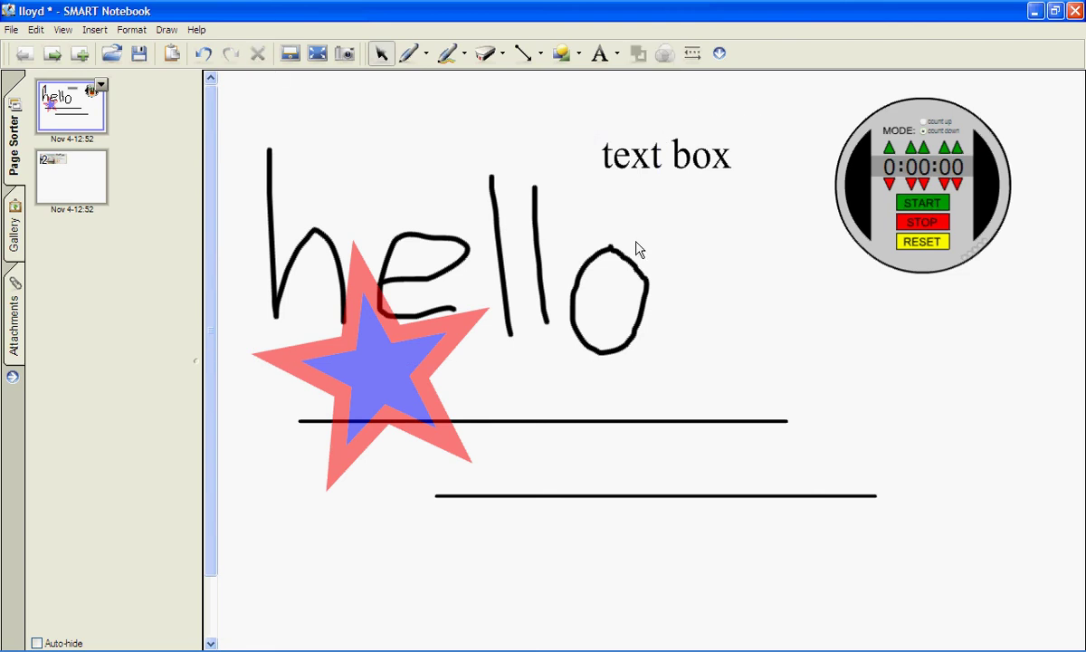
Switch the toolbar to the opposite edge of the window and back, and do the same with the Page Sorter side tabs.
left_click(720, 54)
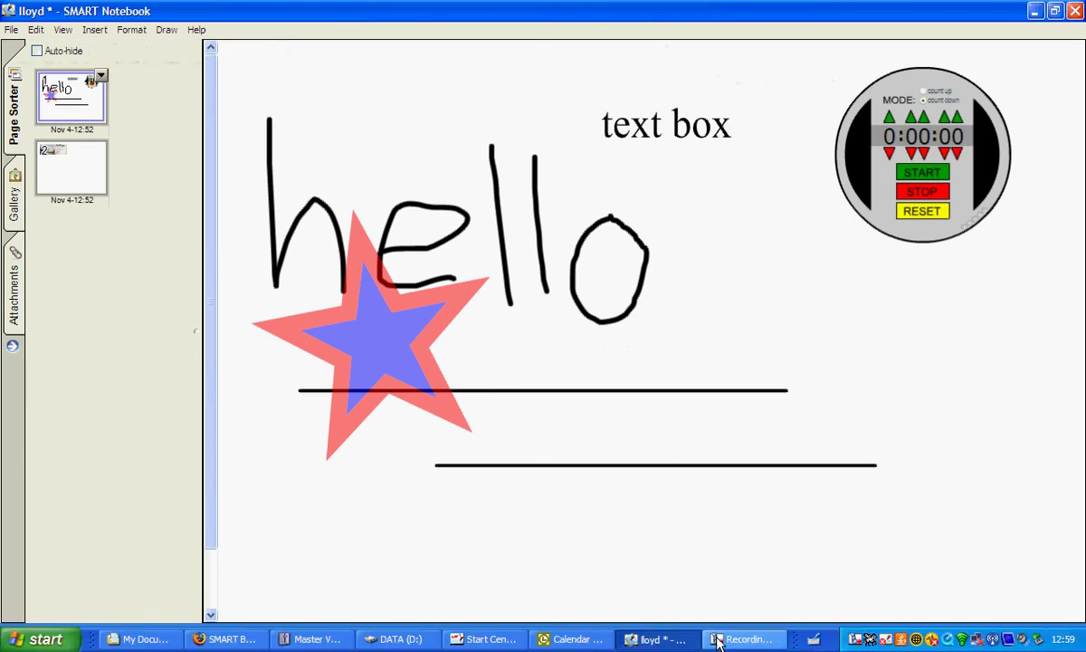
left_click(721, 638)
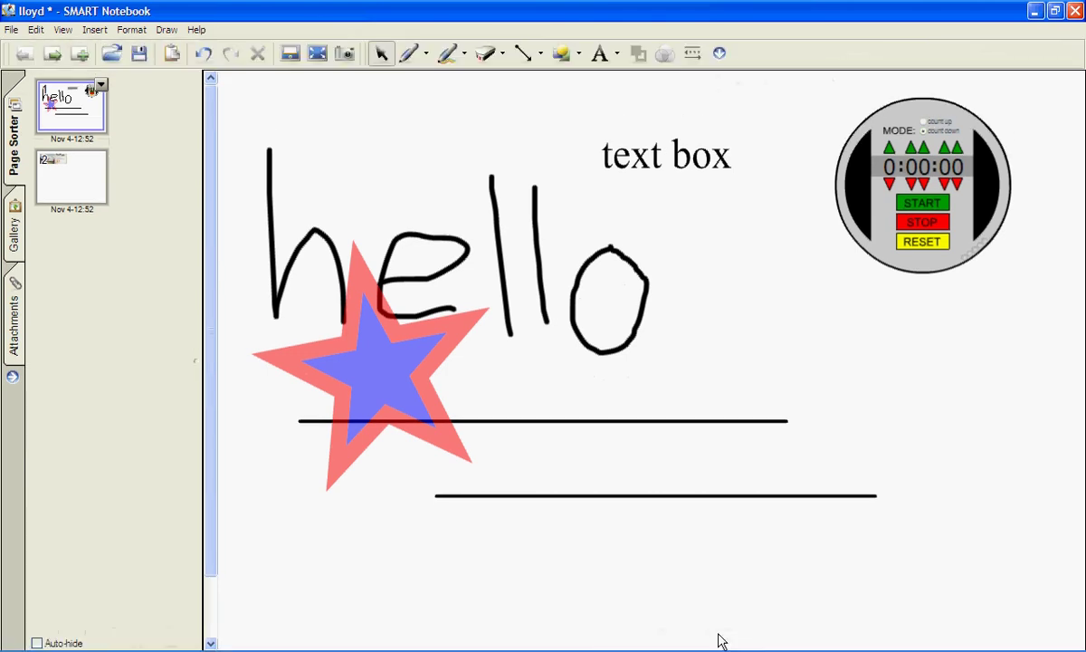
left_click(13, 377)
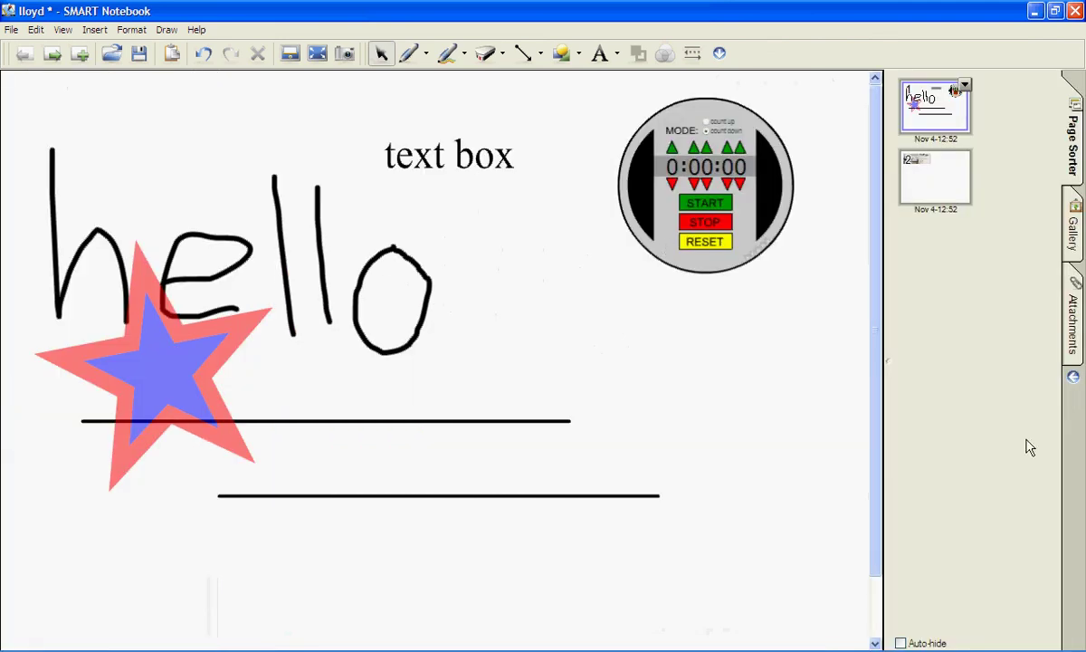
left_click(1073, 378)
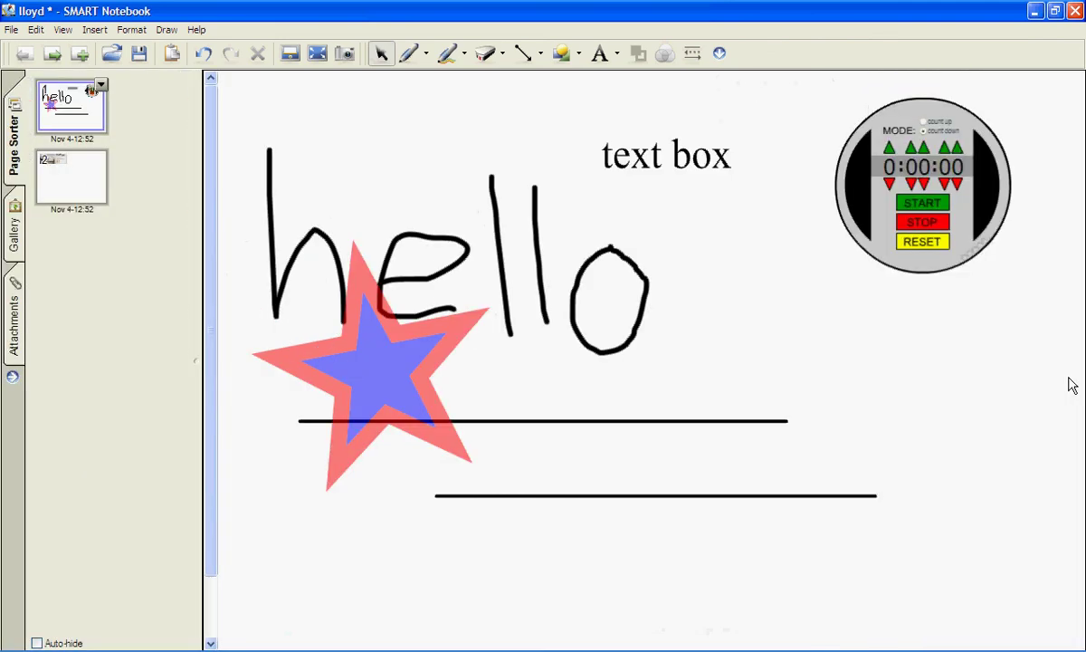
left_click(744, 137)
mouse_move(793, 648)
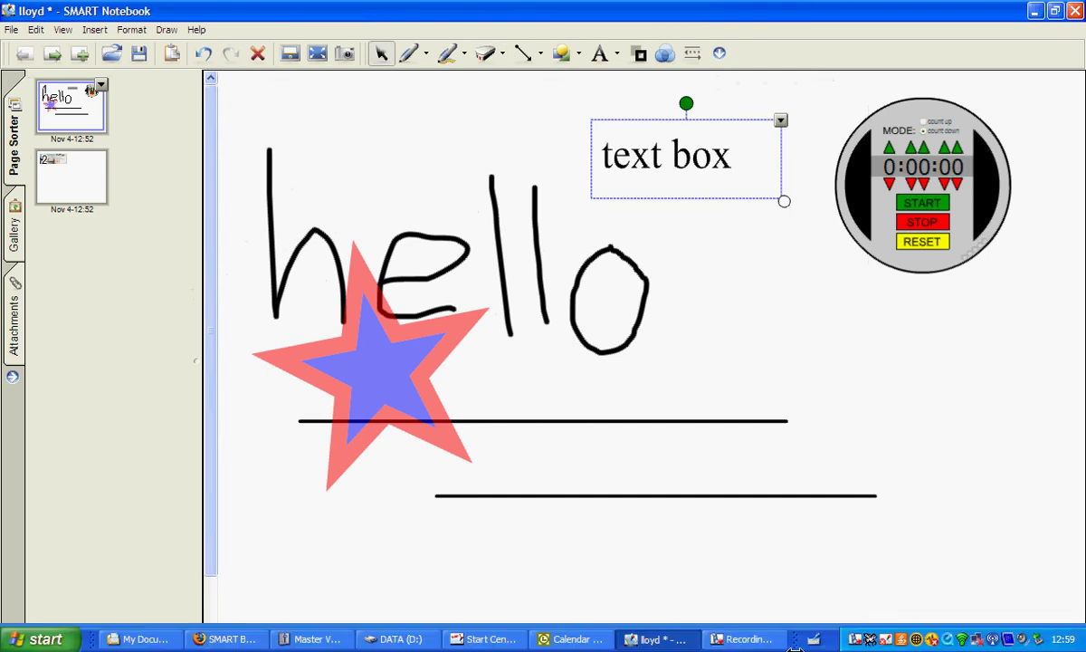